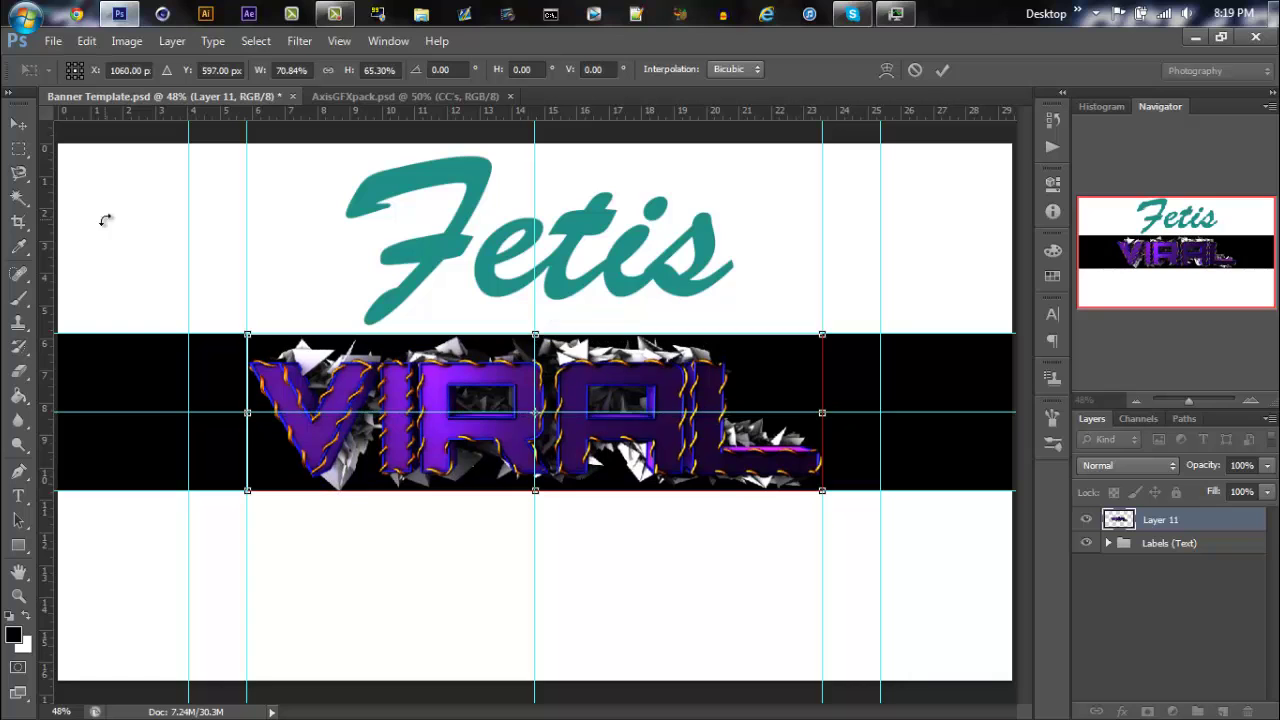
# - Apply the pending transformation of the VIRAL text layer and tile the two open documents side by side
pyautogui.click(18, 123)
pyautogui.click(536, 306)
pyautogui.click(390, 41)
pyautogui.moveTo(420, 62)
pyautogui.click(596, 62)
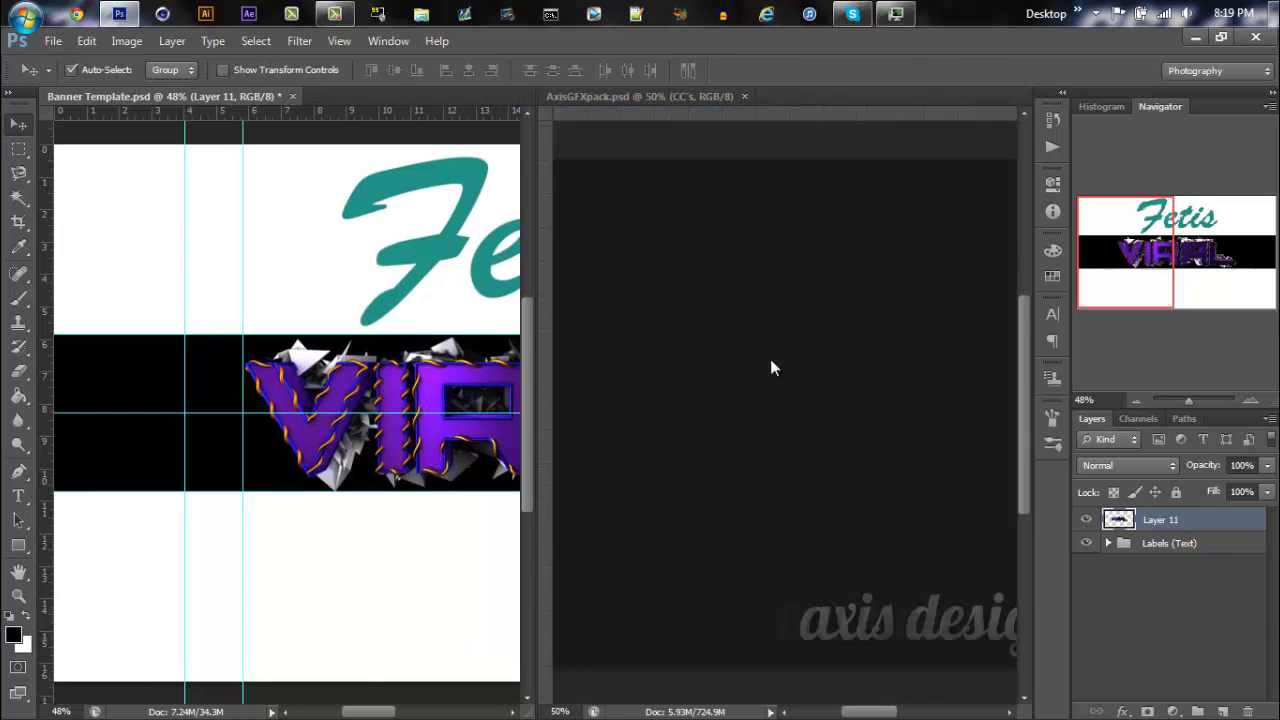
# - Copy the Clean CC's group from the ZitrixFx CCs in AxisGFXpack.psd into the banner document
pyautogui.click(720, 366)
pyautogui.click(1109, 520)
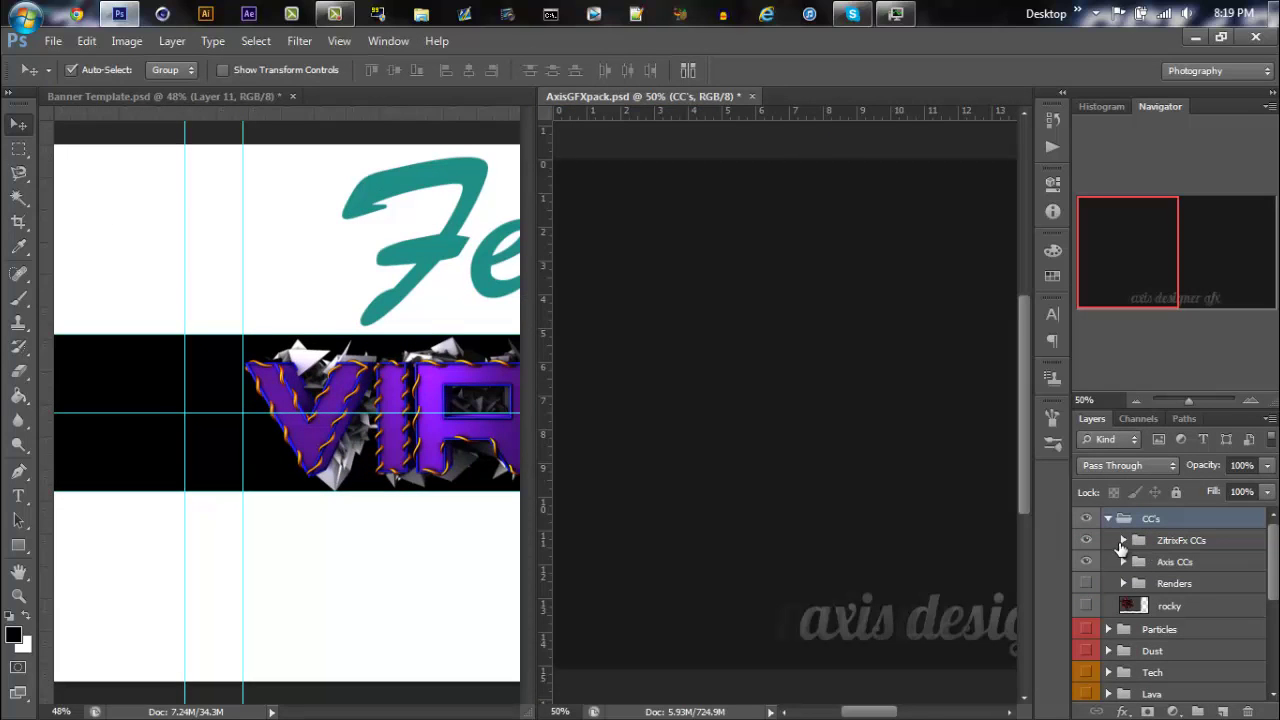
pyautogui.click(1123, 540)
pyautogui.scroll(-2, 1140, 540)
pyautogui.click(1138, 526)
pyautogui.scroll(-3, 1176, 620)
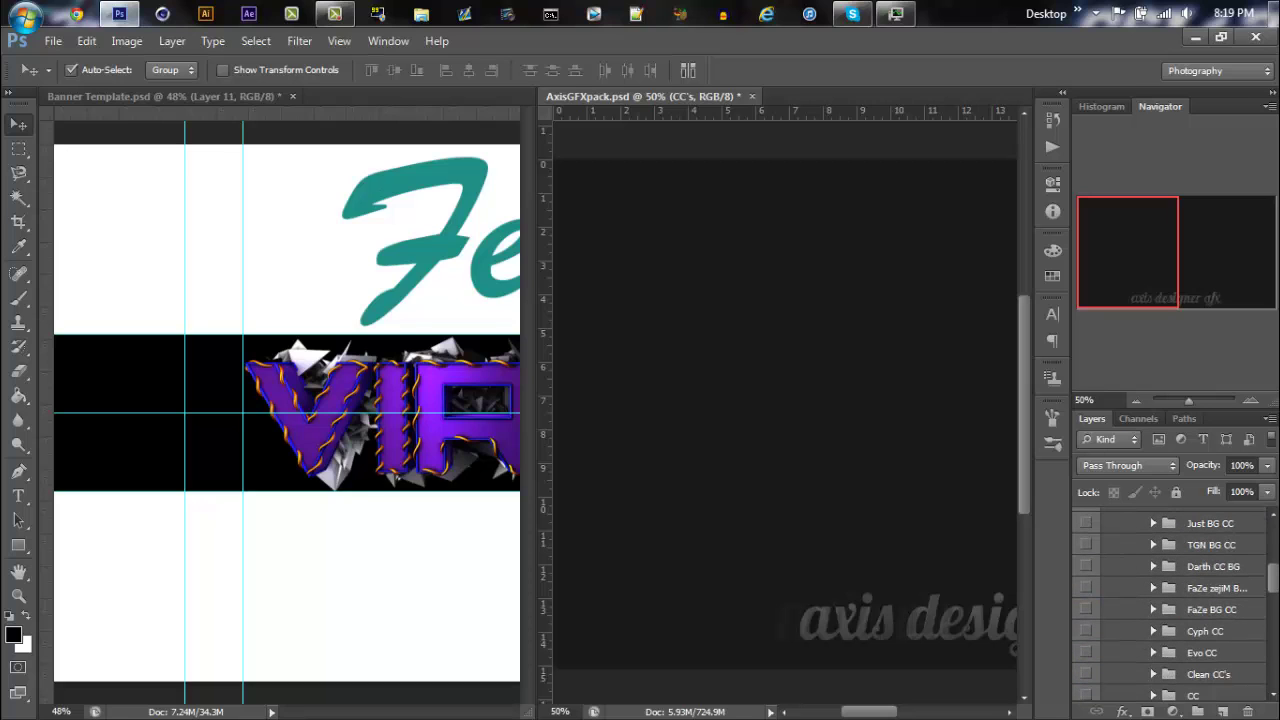
pyautogui.moveTo(1090, 677); pyautogui.dragTo(367, 385)
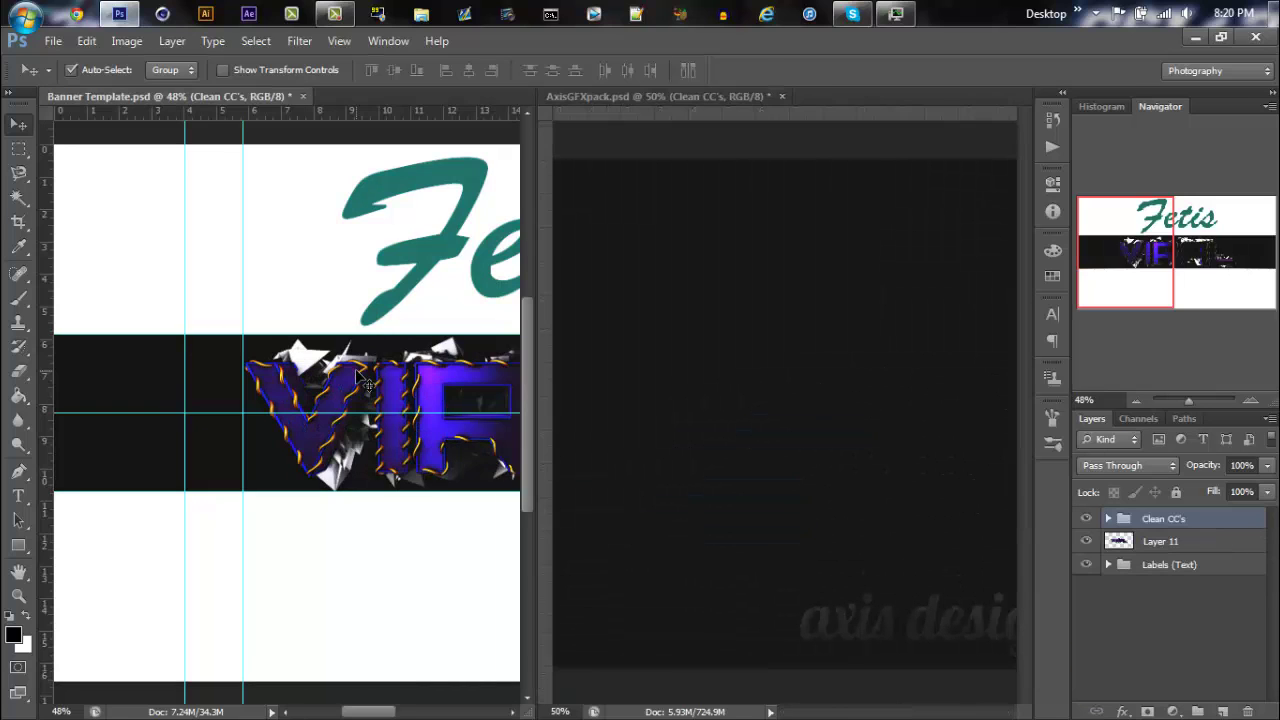
# - Hide and collapse the CC's group in AxisGFXpack.psd
pyautogui.click(967, 382)
pyautogui.scroll(5, 1086, 528)
pyautogui.click(1086, 521)
pyautogui.click(1108, 519)
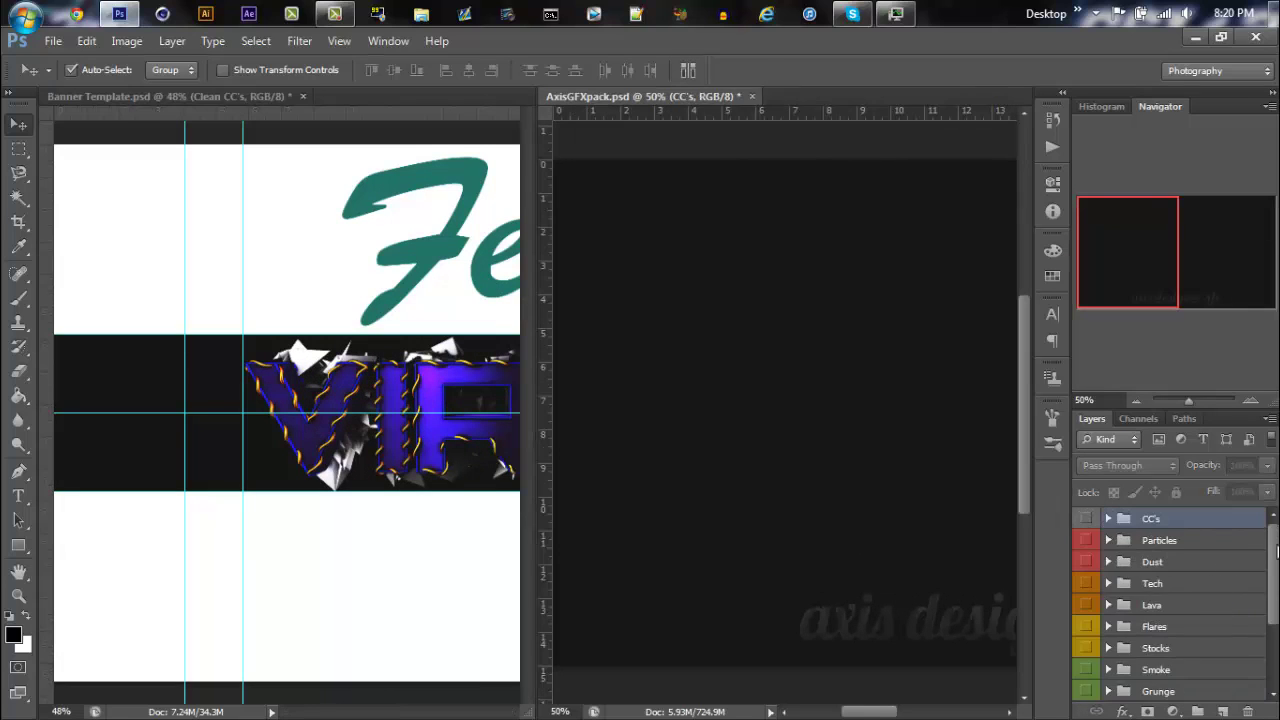
# - Show Flare 2 in the asset pack's Flares group and copy it into the banner beside the V of the VIRAL text
pyautogui.scroll(-1, 1271, 568)
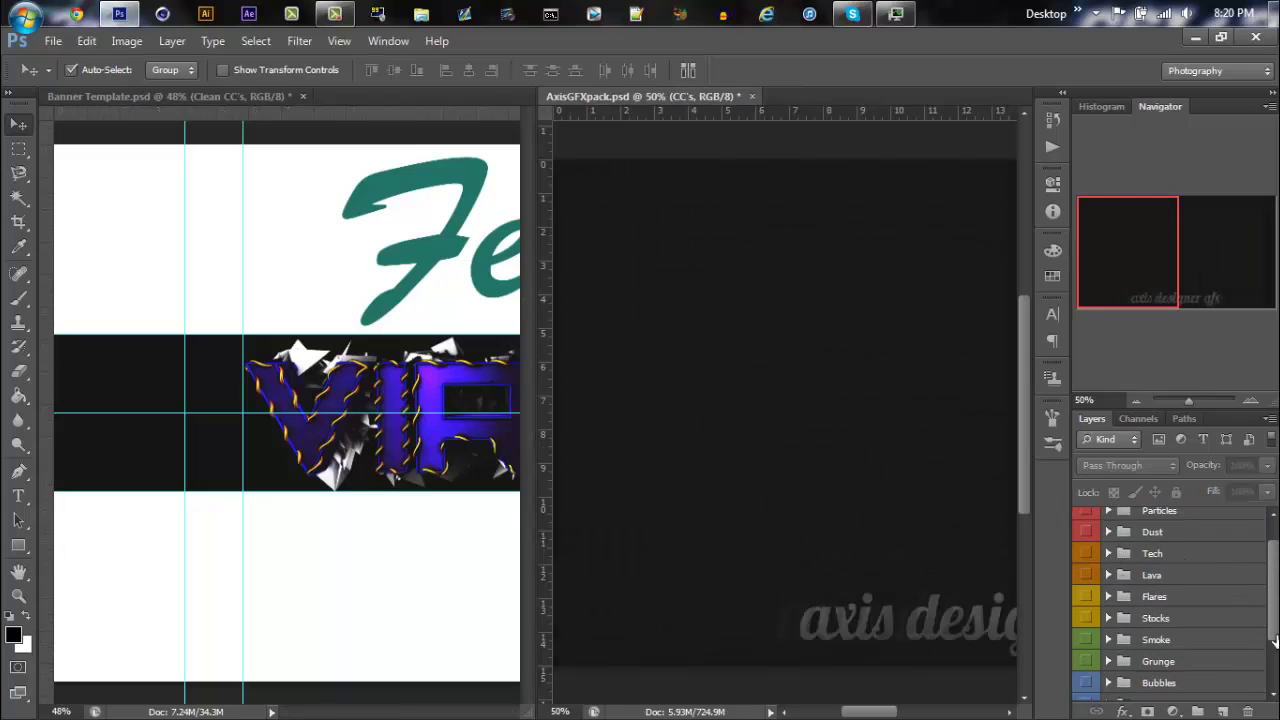
pyautogui.click(1087, 597)
pyautogui.click(1108, 597)
pyautogui.scroll(-2, 1272, 566)
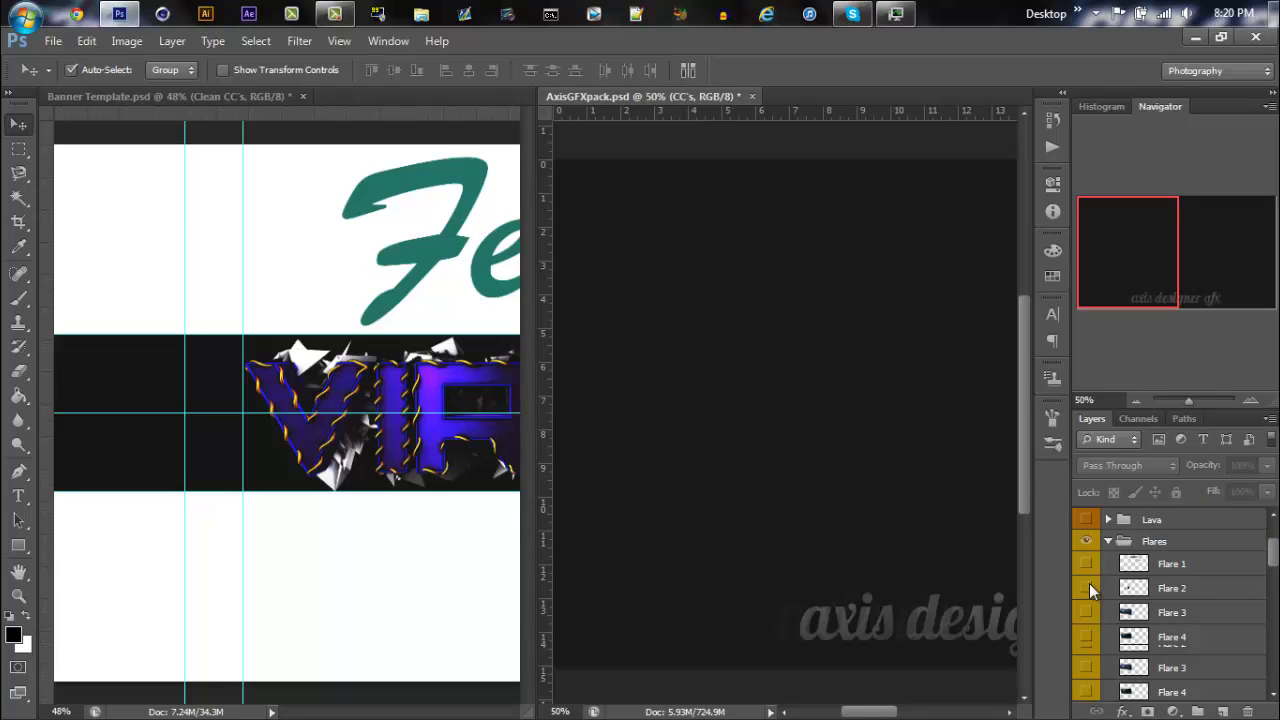
pyautogui.scroll(-1, 1089, 583)
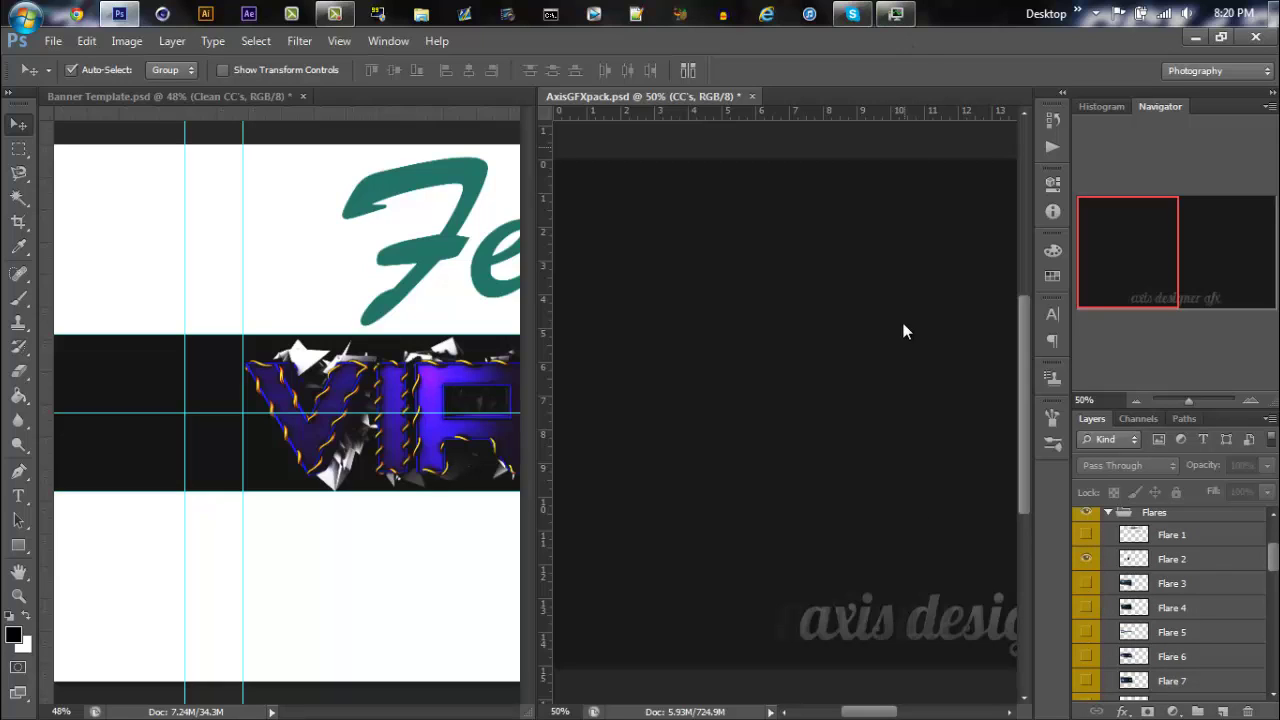
pyautogui.click(1217, 567)
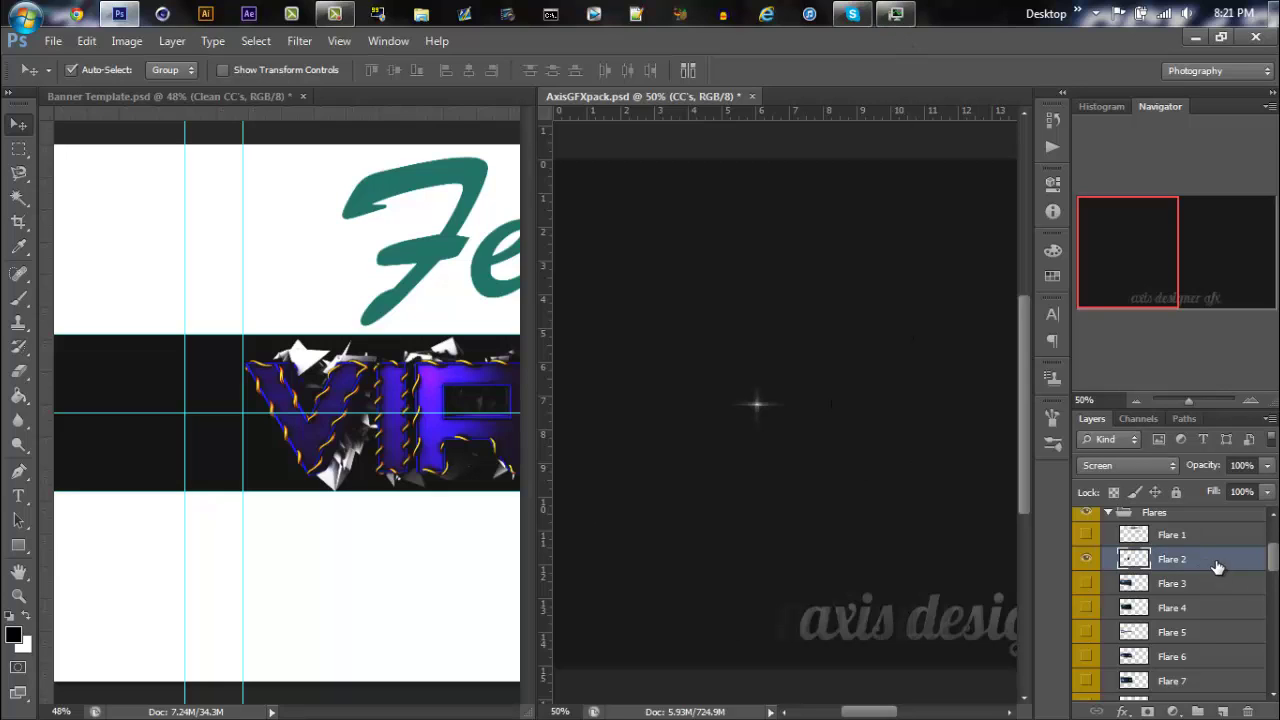
pyautogui.moveTo(298, 465); pyautogui.dragTo(245, 458)
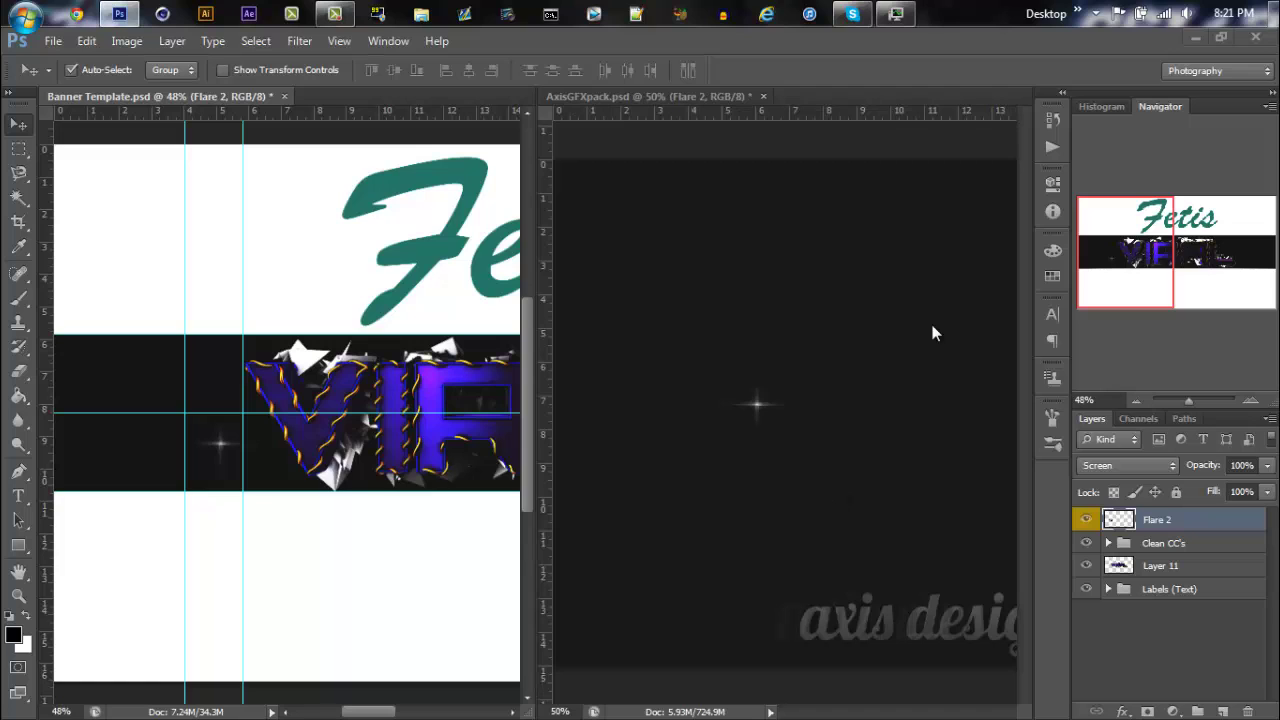
pyautogui.click(903, 12)
pyautogui.click(903, 12)
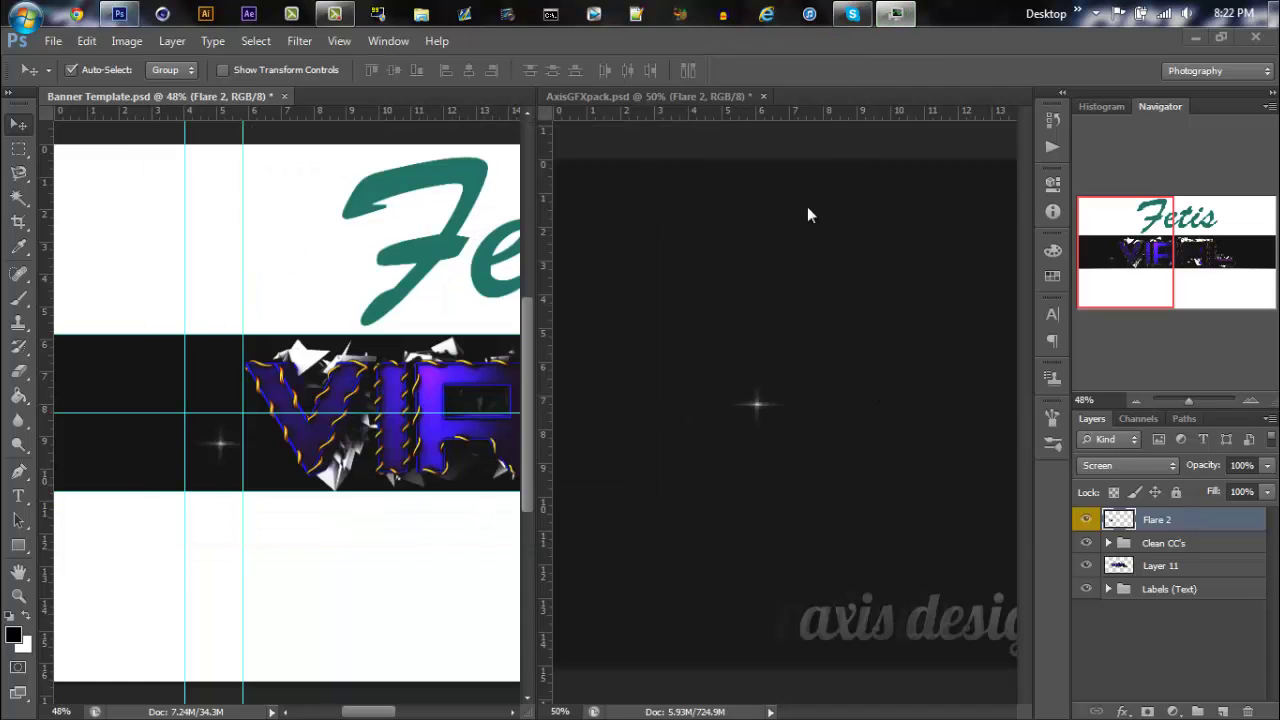
# - Show the Small flare layer in the asset pack's Flares group and copy it onto the V in the banner
pyautogui.click(854, 243)
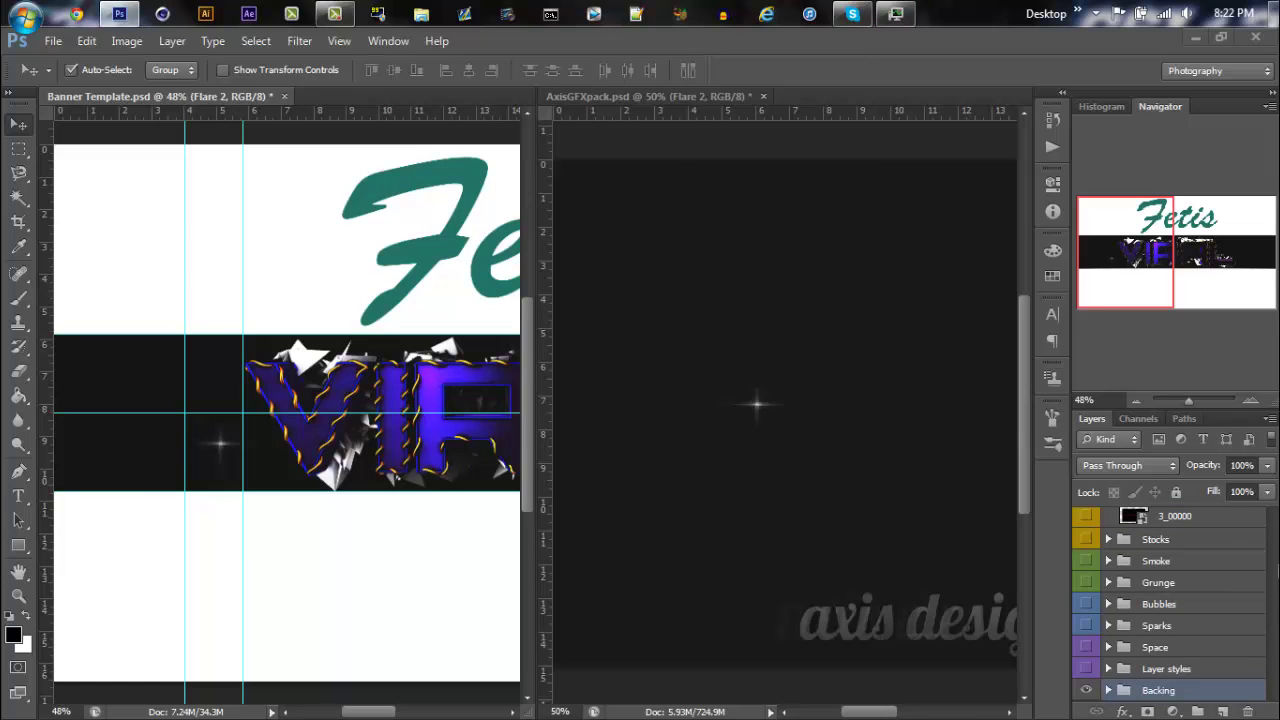
pyautogui.click(1276, 614)
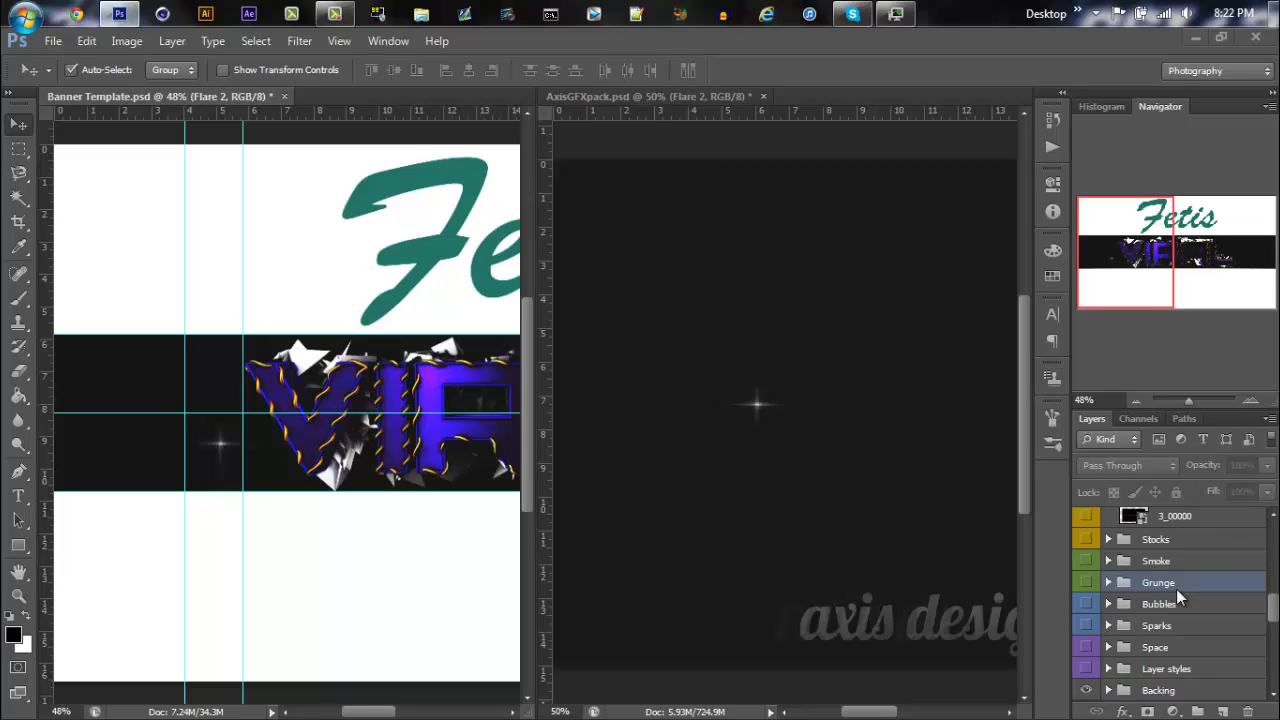
pyautogui.moveTo(1272, 608); pyautogui.dragTo(1272, 592)
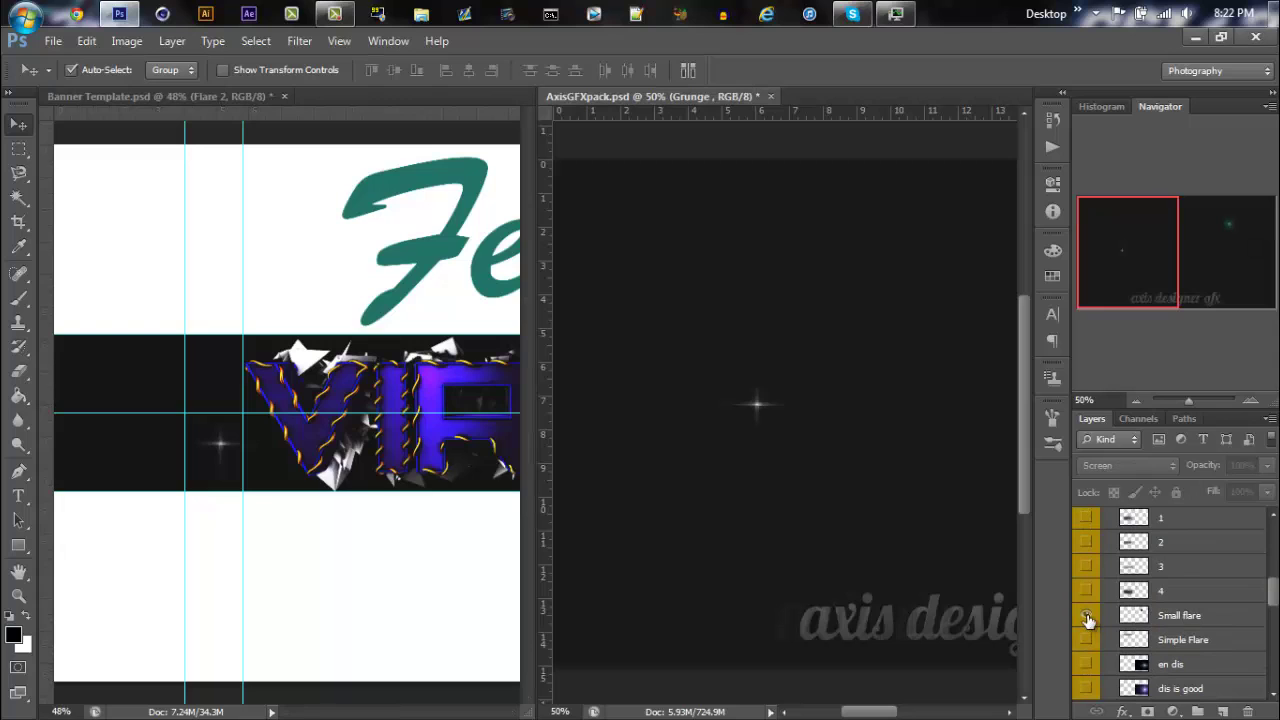
pyautogui.moveTo(1180, 615); pyautogui.dragTo(312, 435)
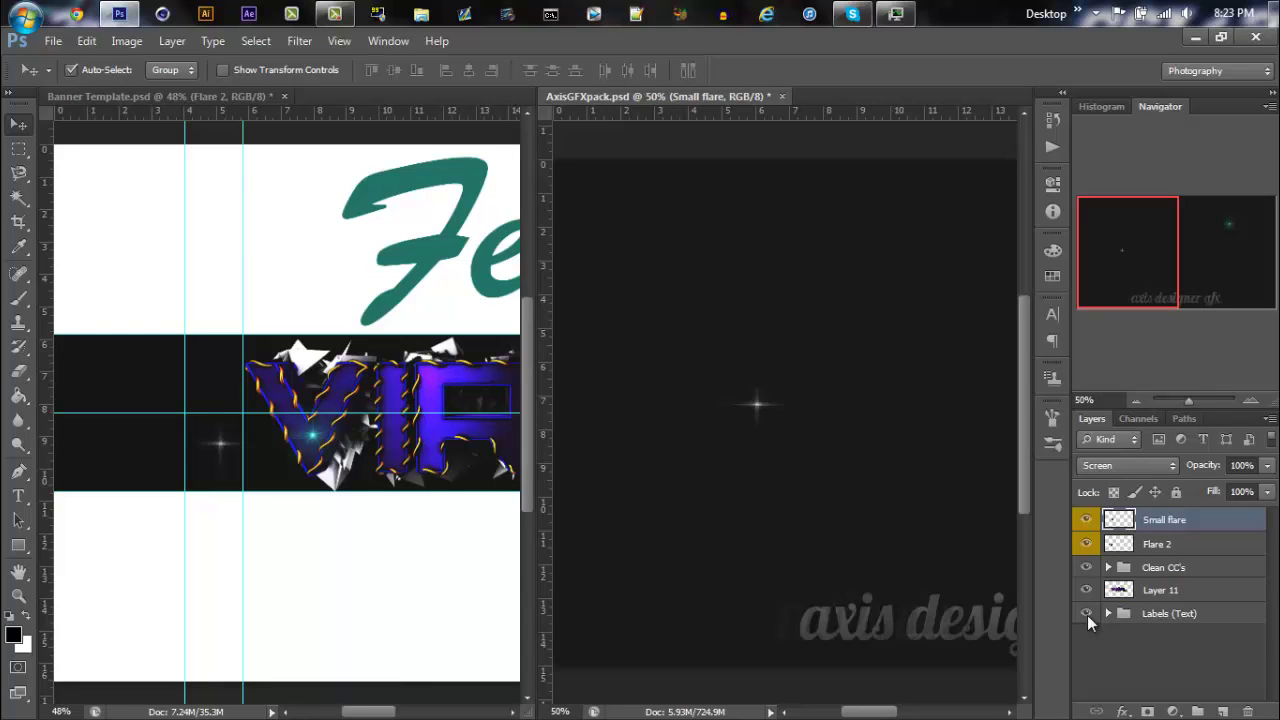
# - Collapse and hide the Flares group in AxisGFXpack.psd
pyautogui.click(836, 508)
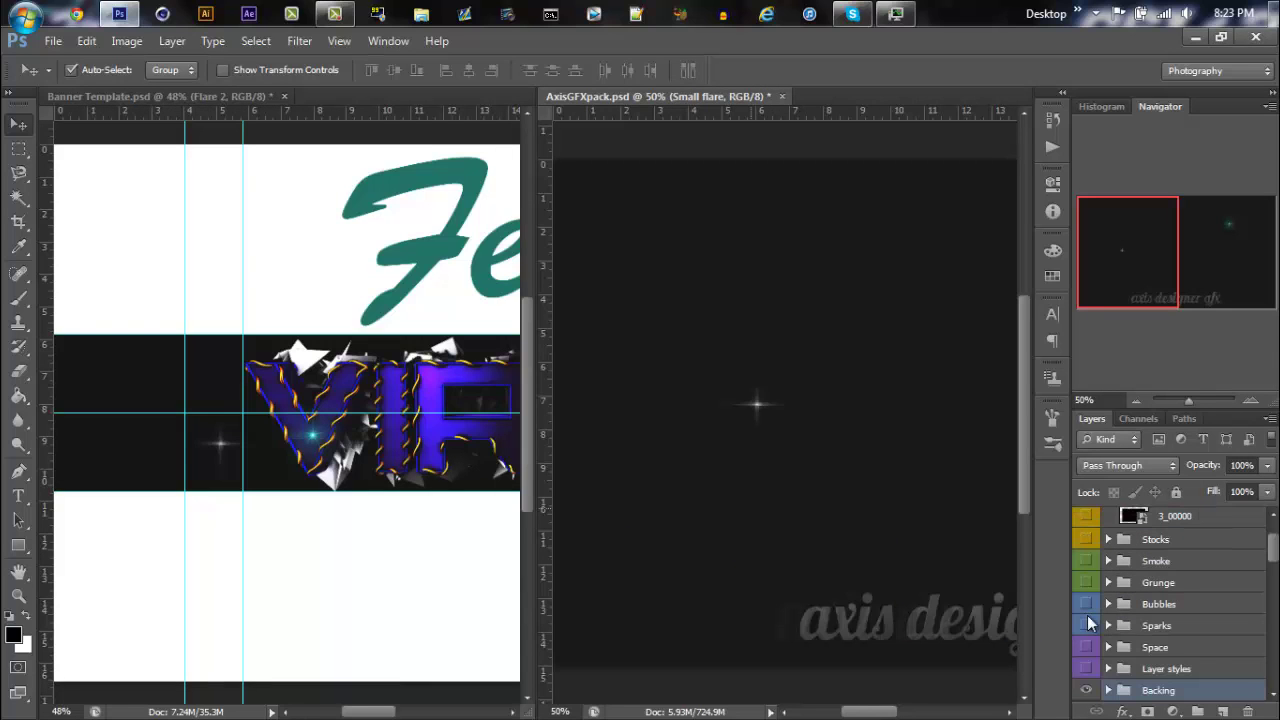
pyautogui.scroll(5, 1087, 615)
pyautogui.click(1108, 569)
pyautogui.click(1086, 569)
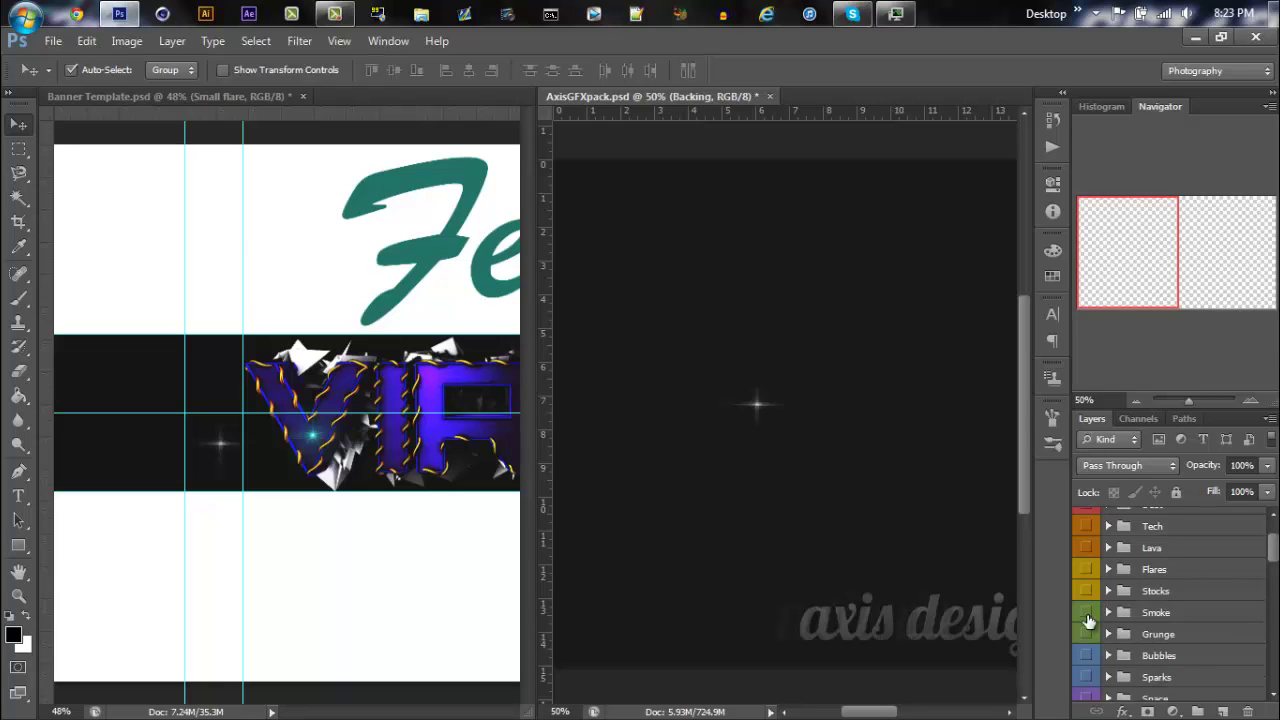
# - Show the asset pack's Stocks group and copy its Lens dirt layer onto the VIRAL text in the banner
pyautogui.click(1086, 591)
pyautogui.click(1108, 591)
pyautogui.moveTo(1274, 541); pyautogui.dragTo(1276, 652)
pyautogui.moveTo(1150, 622); pyautogui.dragTo(365, 450)
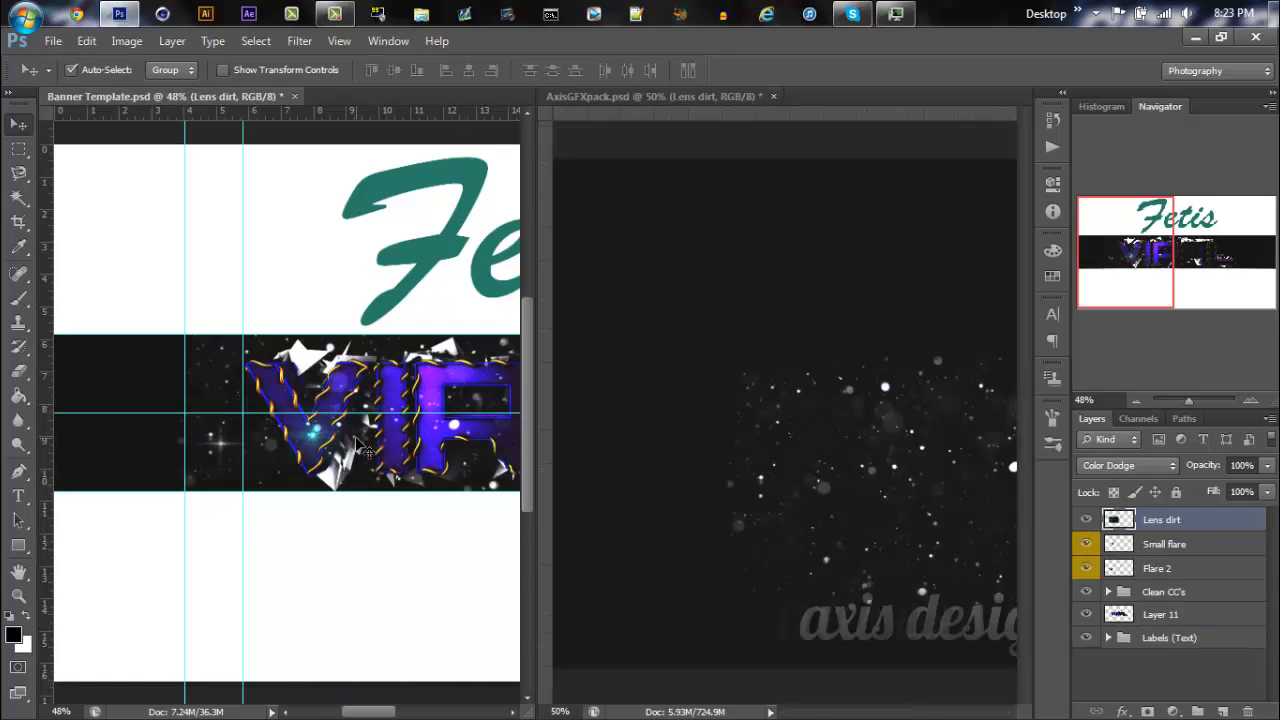
# - Hide and collapse the Stocks group in AxisGFXpack.psd
pyautogui.click(920, 453)
pyautogui.scroll(10, 1145, 602)
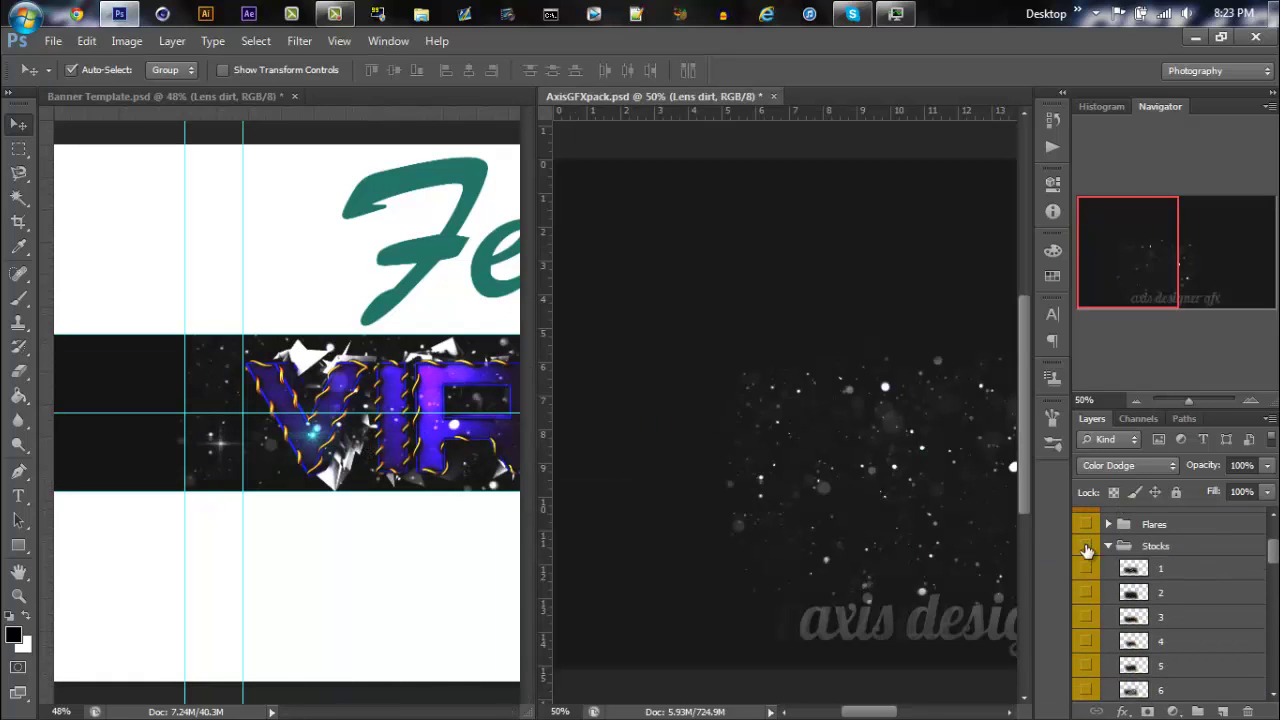
pyautogui.click(1086, 546)
pyautogui.click(1108, 546)
# - Preview layers of the asset pack's Smoke group and collapse the group again
pyautogui.click(1108, 589)
pyautogui.scroll(-4, 1108, 590)
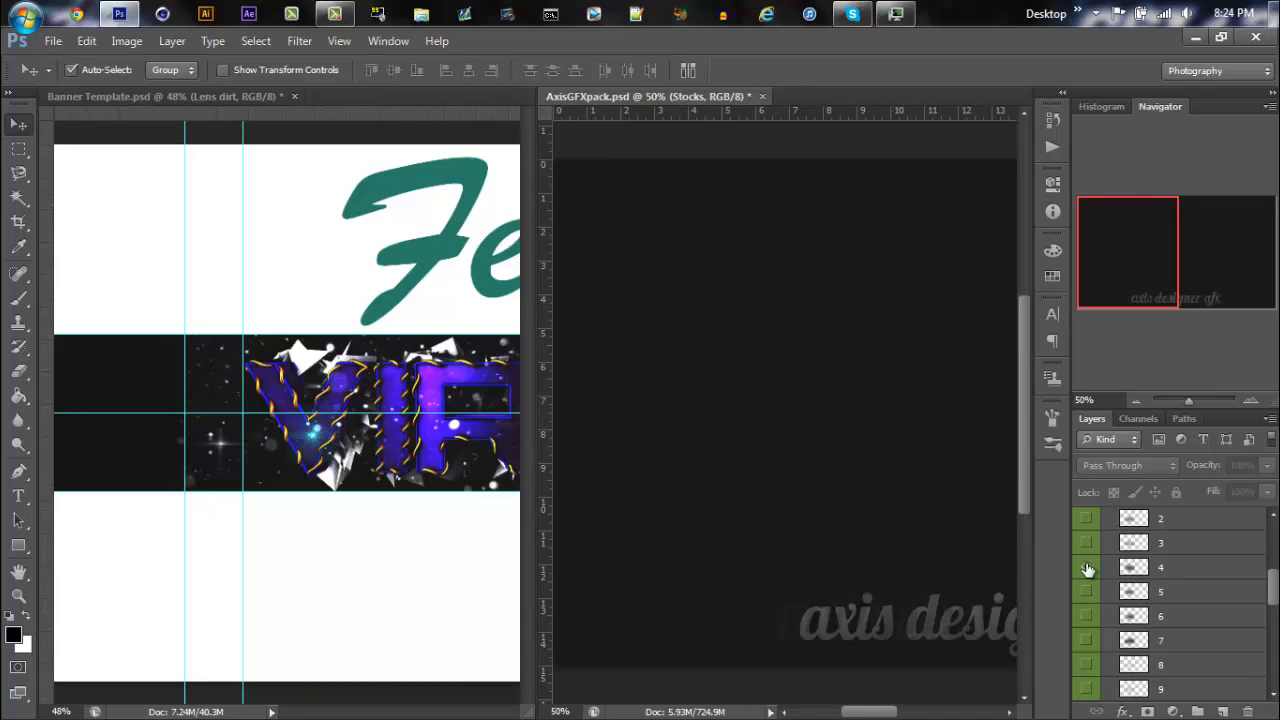
pyautogui.click(1086, 567)
pyautogui.click(1086, 590)
pyautogui.scroll(5, 1185, 586)
pyautogui.click(1107, 622)
pyautogui.scroll(-1, 1130, 650)
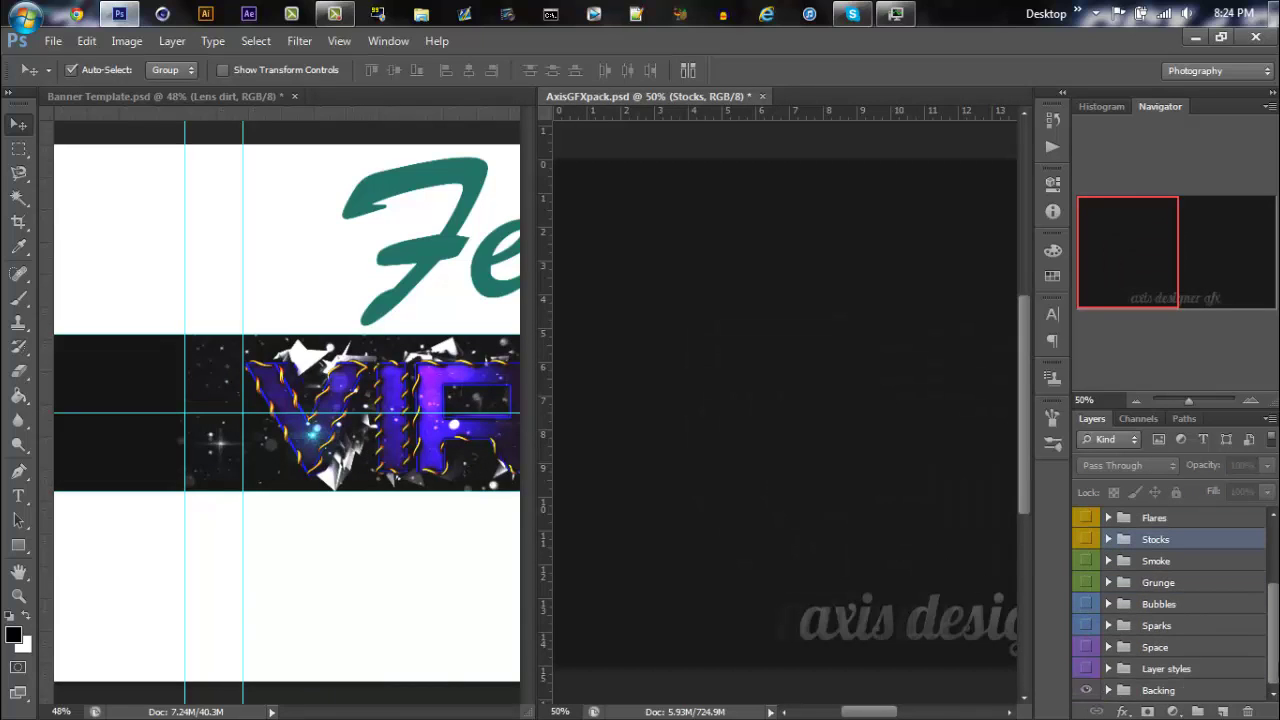
# - Preview the Shooting Sparks and sparks! layers in the asset pack, leaving the Sparks group hidden and collapsed
pyautogui.click(1107, 625)
pyautogui.scroll(-3, 1276, 612)
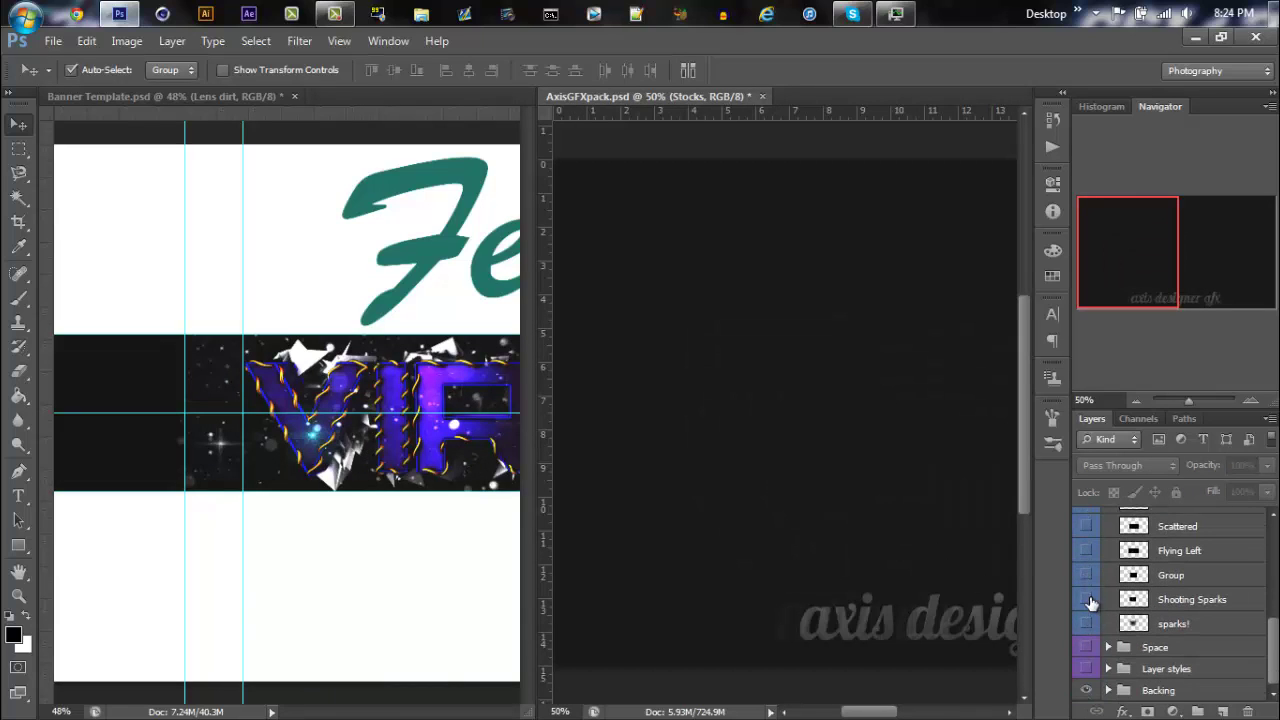
pyautogui.click(1086, 599)
pyautogui.click(1086, 599)
pyautogui.click(1088, 623)
pyautogui.click(1087, 624)
pyautogui.scroll(3, 1090, 622)
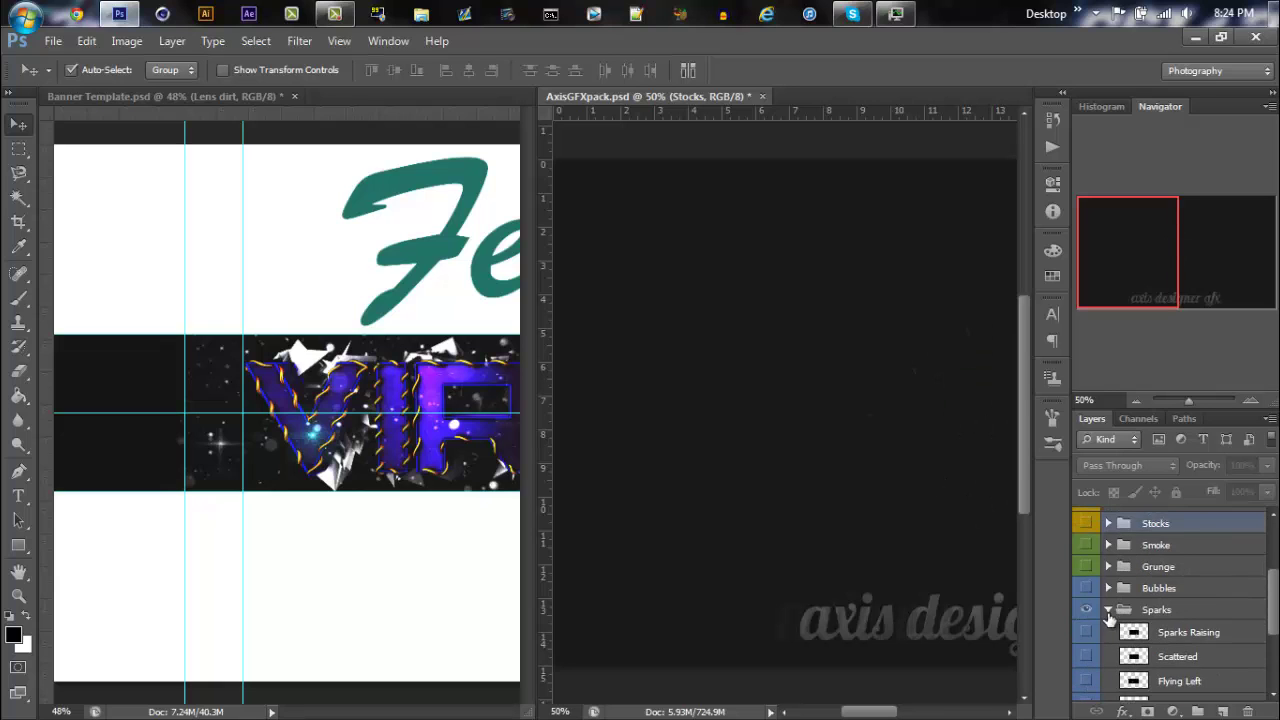
pyautogui.click(1108, 611)
pyautogui.click(1086, 606)
# - Consolidate the open documents into tabs and display Banner Template.psd
pyautogui.scroll(3, 1276, 645)
pyautogui.click(388, 41)
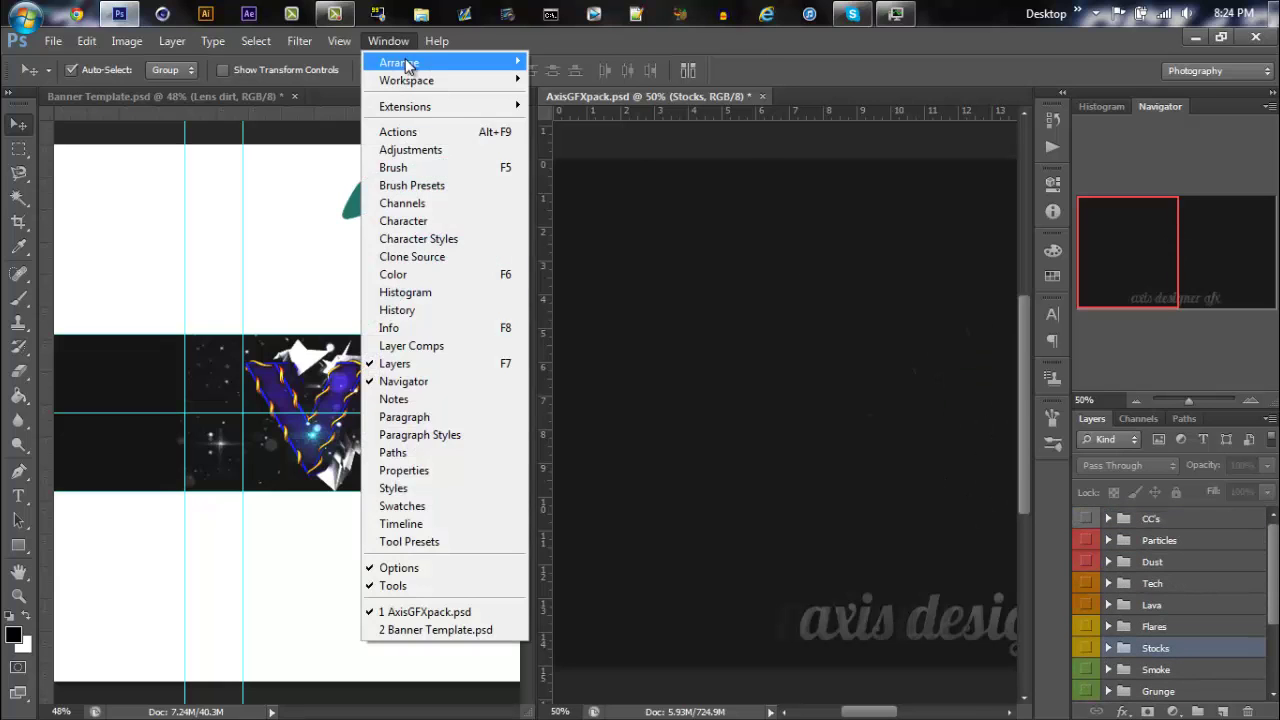
pyautogui.moveTo(430, 58)
pyautogui.click(600, 214)
pyautogui.click(338, 101)
# - Centre the Lens dirt layer over the VIRAL text and stretch it between the outer vertical guides, about 171% wide and 123% high
pyautogui.moveTo(1171, 598)
pyautogui.mouseDown()
pyautogui.moveTo(1173, 515)
pyautogui.moveTo(1170, 590)
pyautogui.mouseUp()
pyautogui.click(1164, 544)
pyautogui.click(1161, 519)
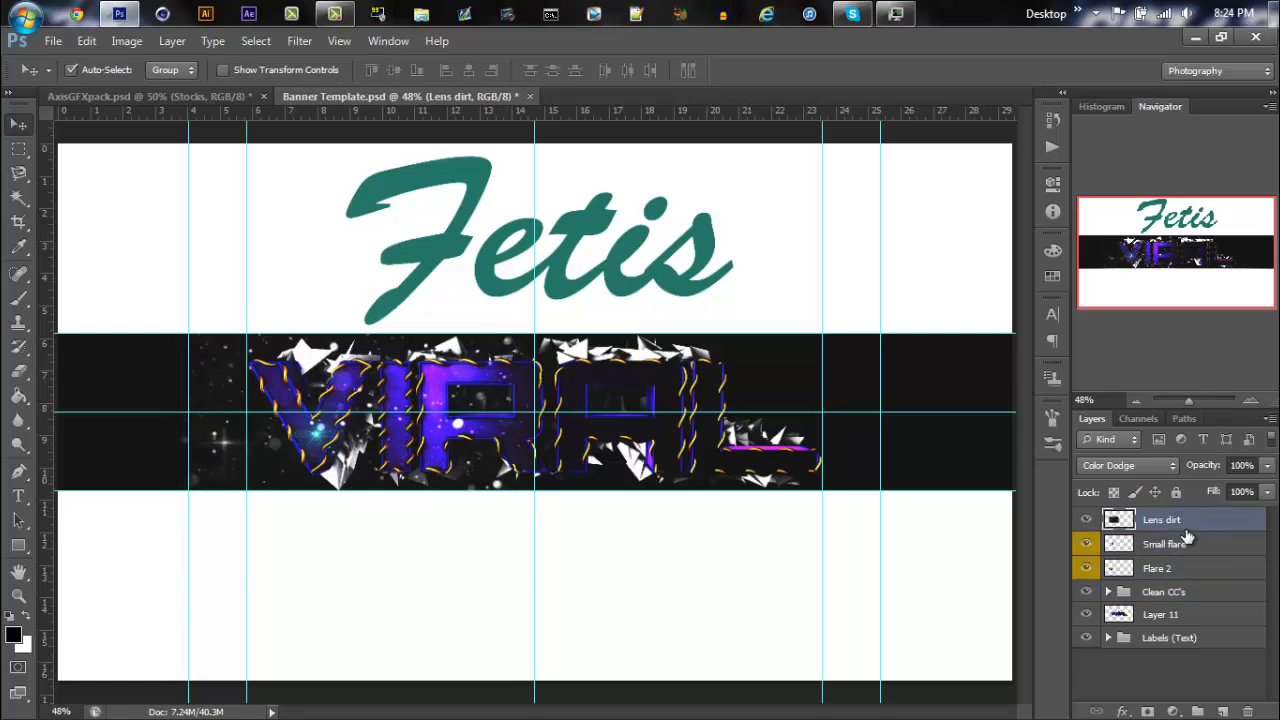
pyautogui.hotkey('ctrl', 't')
pyautogui.moveTo(446, 410); pyautogui.dragTo(726, 407)
pyautogui.moveTo(620, 278); pyautogui.dragTo(620, 302)
pyautogui.moveTo(418, 424); pyautogui.dragTo(189, 425)
pyautogui.moveTo(822, 425); pyautogui.dragTo(880, 424)
pyautogui.moveTo(535, 302); pyautogui.dragTo(535, 277)
pyautogui.moveTo(535, 547); pyautogui.dragTo(535, 590)
pyautogui.press('v')
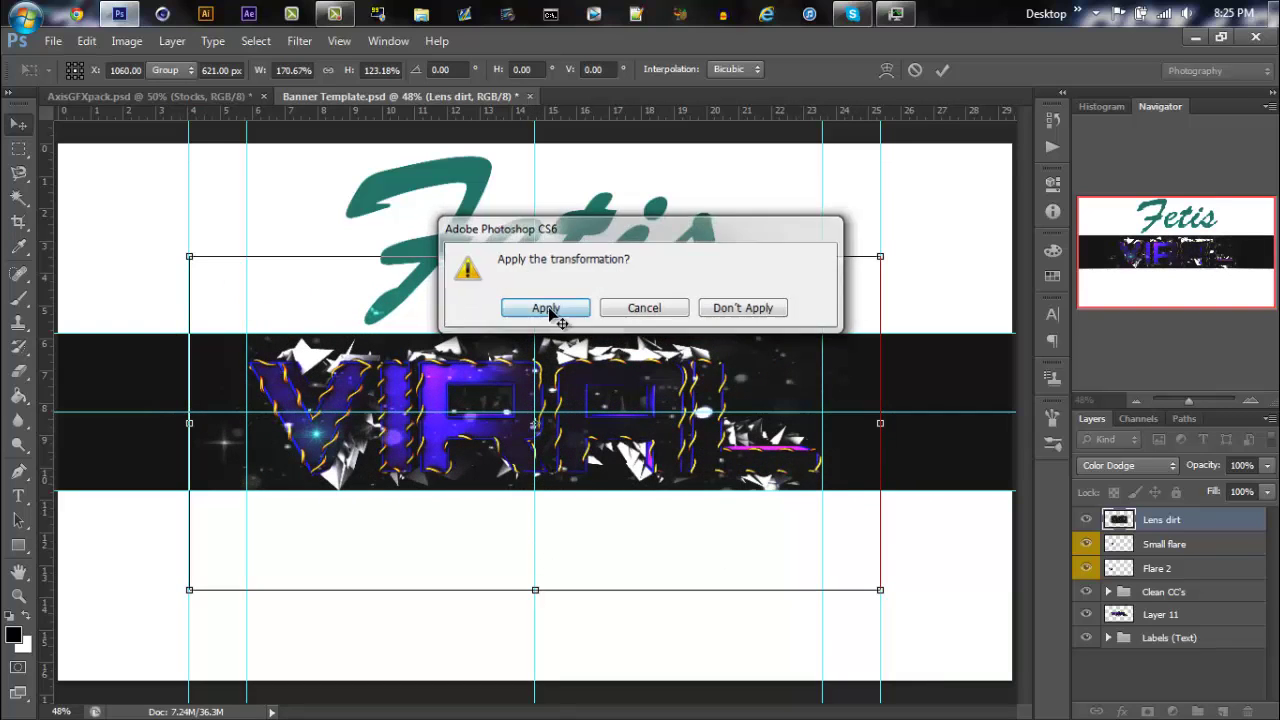
pyautogui.click(543, 306)
# - Delete the Flare 2 layer and move Small flare to the upper-left tip of the V, widened to about 110%
pyautogui.click(1183, 572)
pyautogui.press('Delete')
pyautogui.click(1201, 549)
pyautogui.hotkey('ctrl', 't')
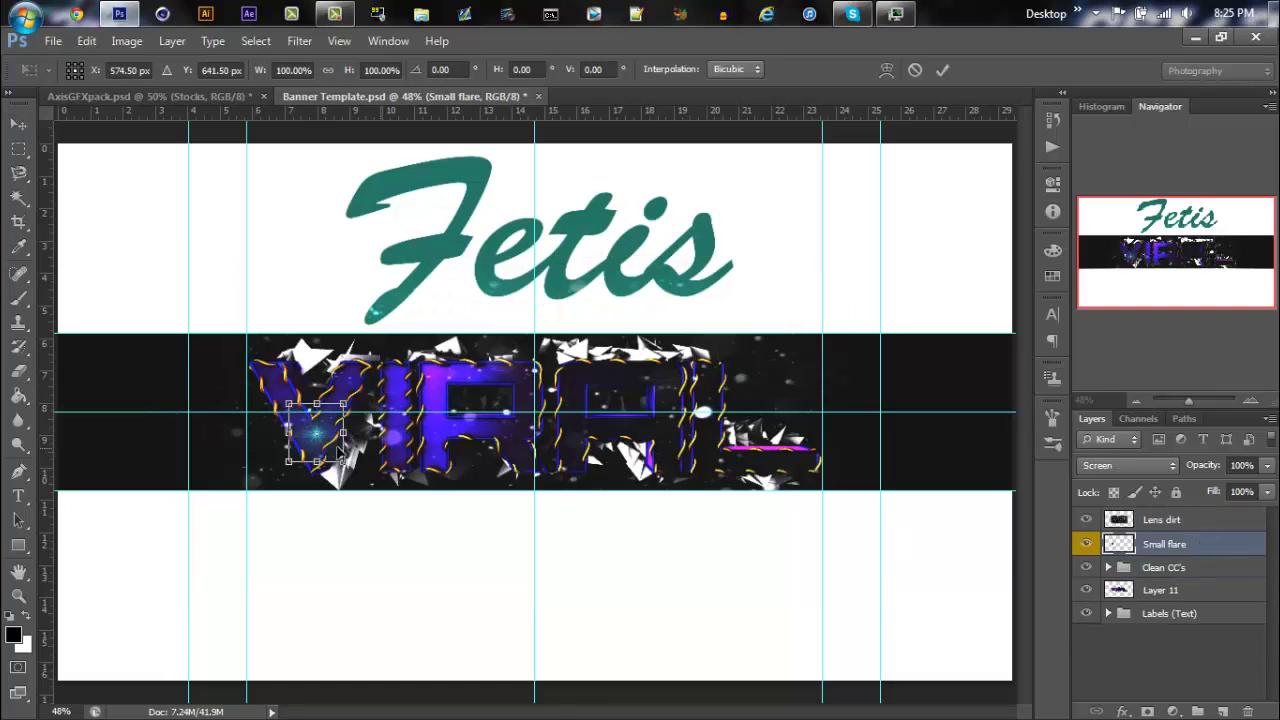
pyautogui.moveTo(325, 447); pyautogui.dragTo(280, 363)
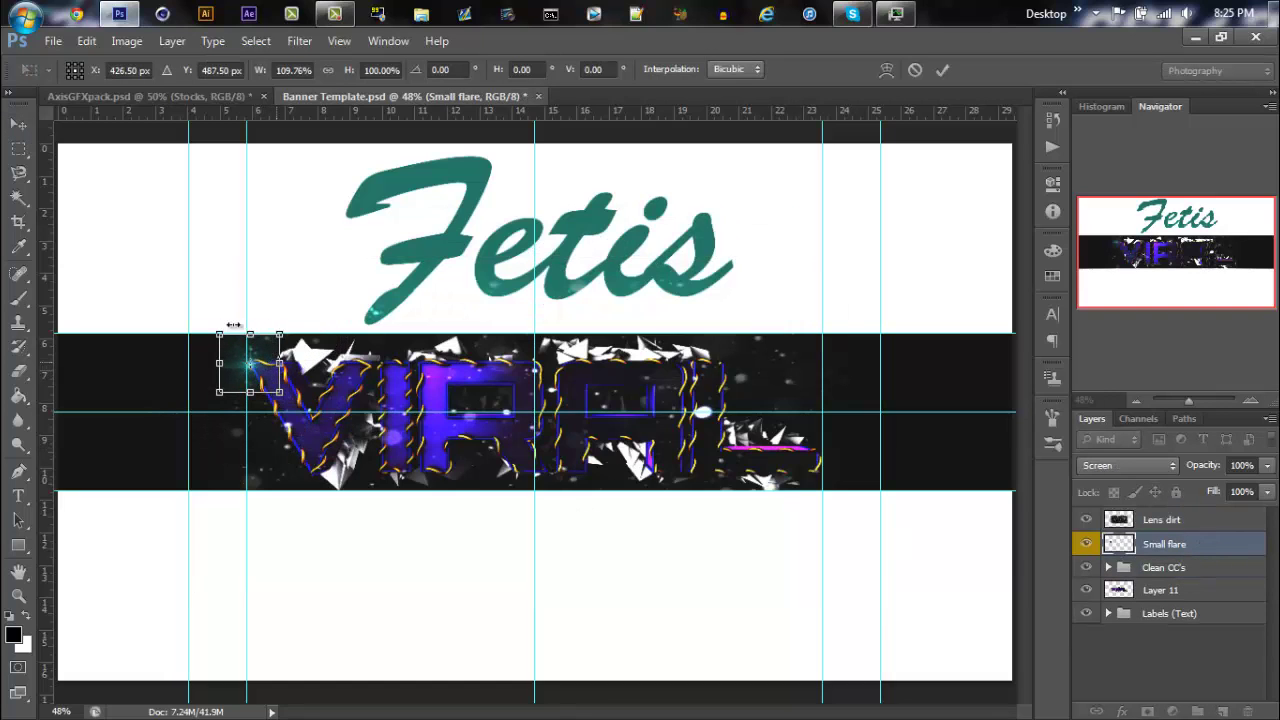
pyautogui.press('v')
pyautogui.click(543, 306)
# - Move the Small flare layer below the Clean CC's group and set its blend mode to Screen
pyautogui.click(1128, 465)
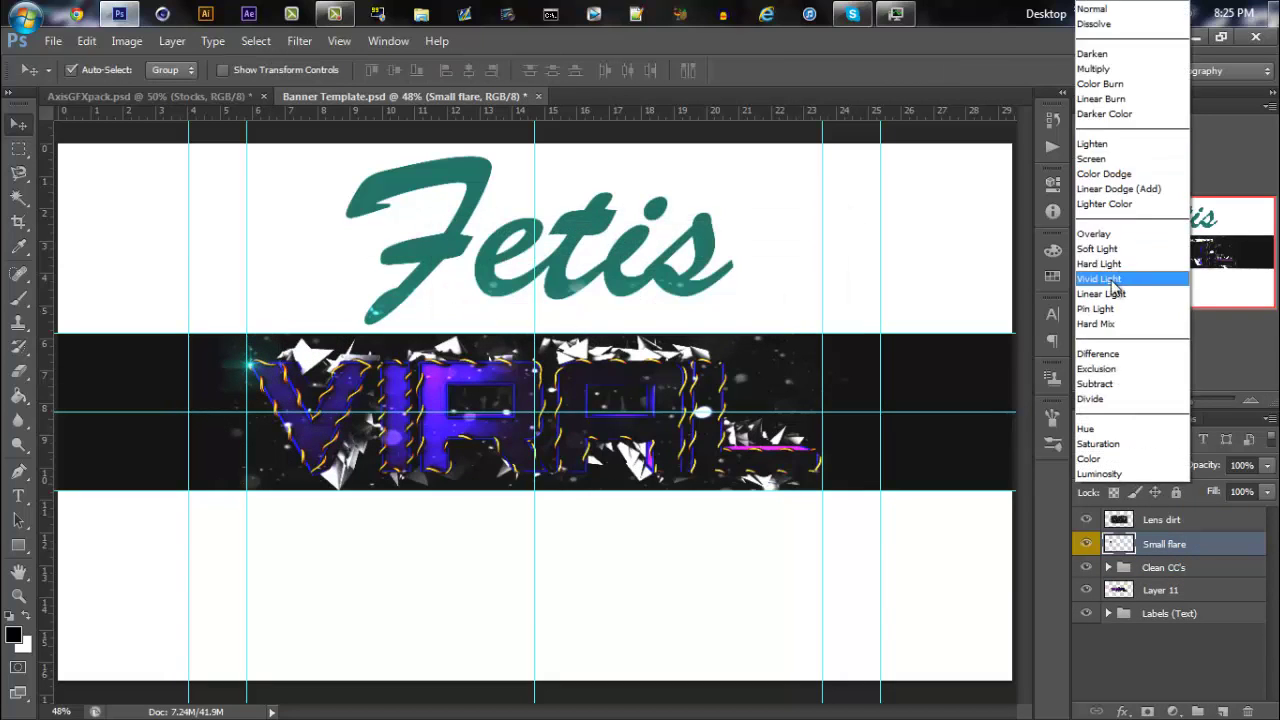
pyautogui.click(1103, 147)
pyautogui.moveTo(1186, 546); pyautogui.dragTo(1186, 566)
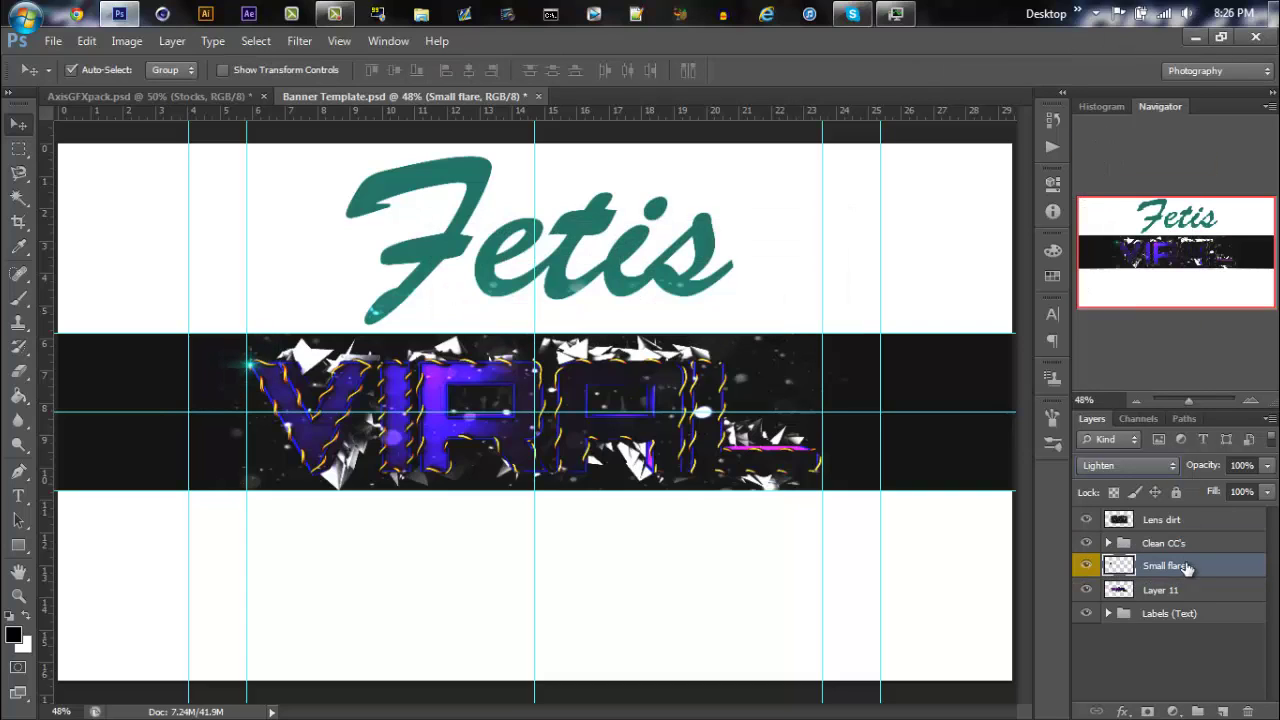
pyautogui.click(1143, 467)
pyautogui.click(1093, 159)
# - Duplicate the Small flare layer and move the copy to the bottom edge of the text between the R and the A
pyautogui.hotkey('ctrl', 'j')
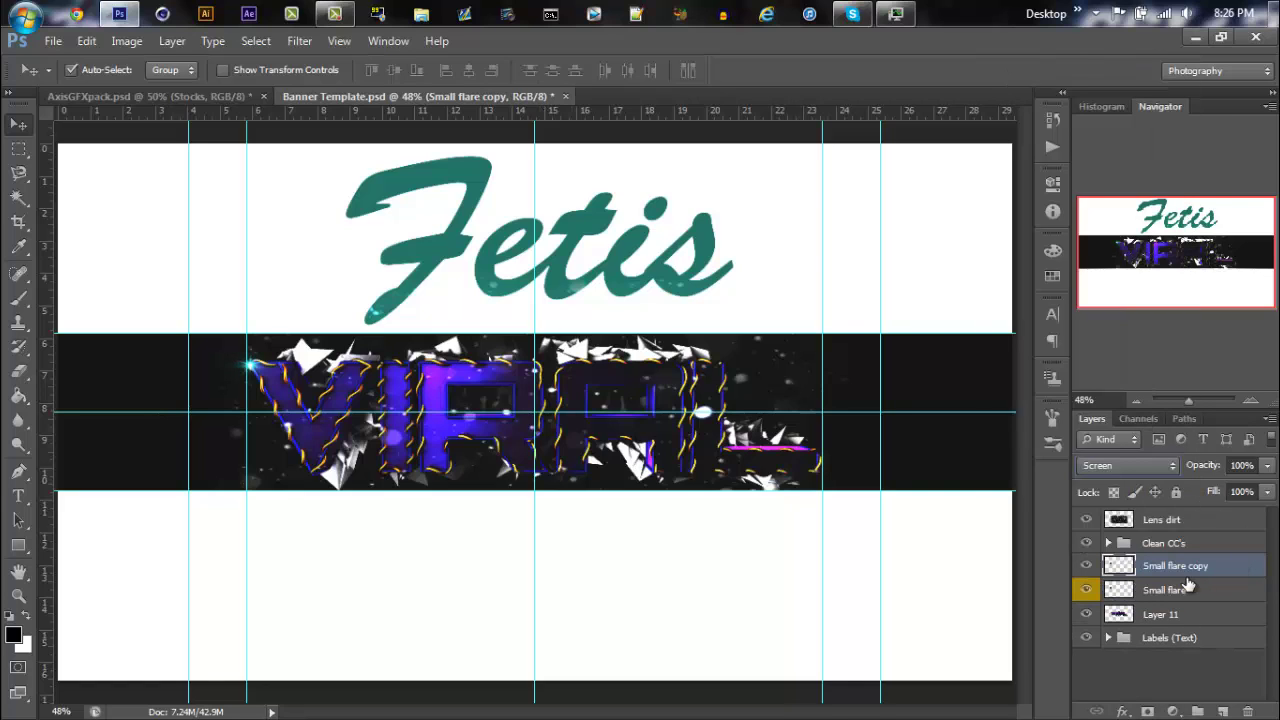
pyautogui.hotkey('ctrl', 't')
pyautogui.moveTo(258, 376); pyautogui.dragTo(555, 500)
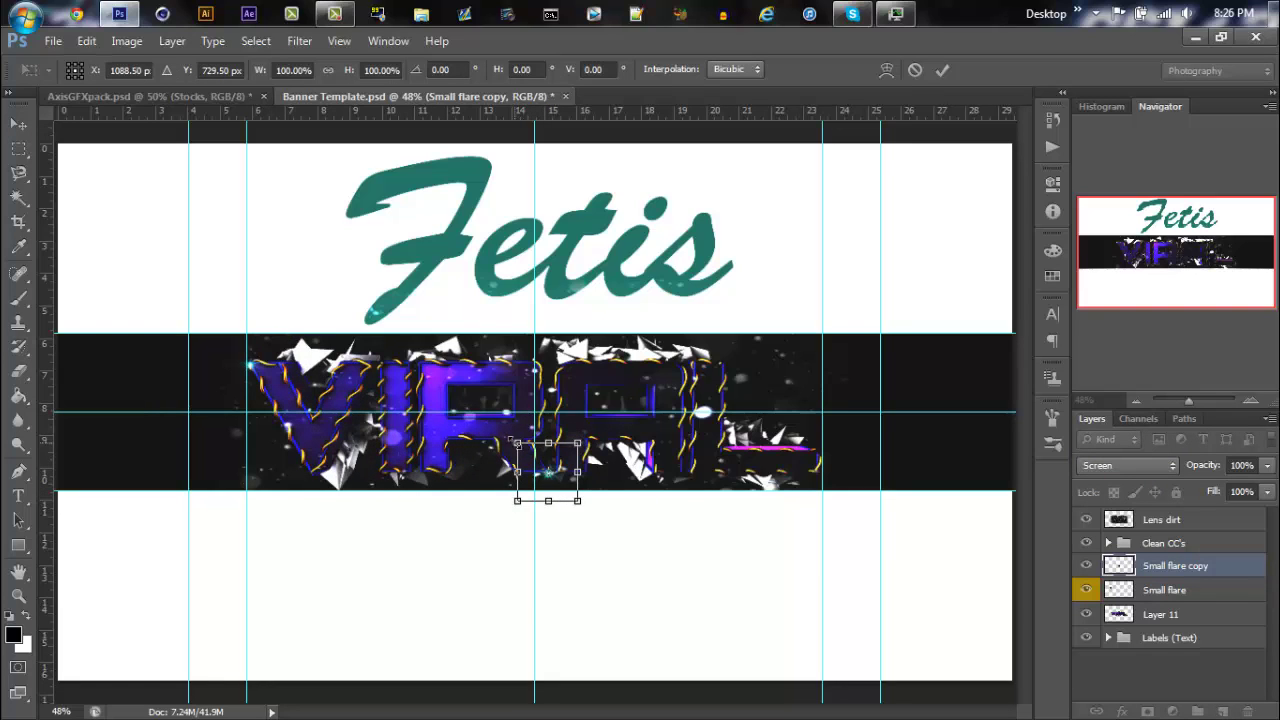
pyautogui.press('v')
pyautogui.press('Return')
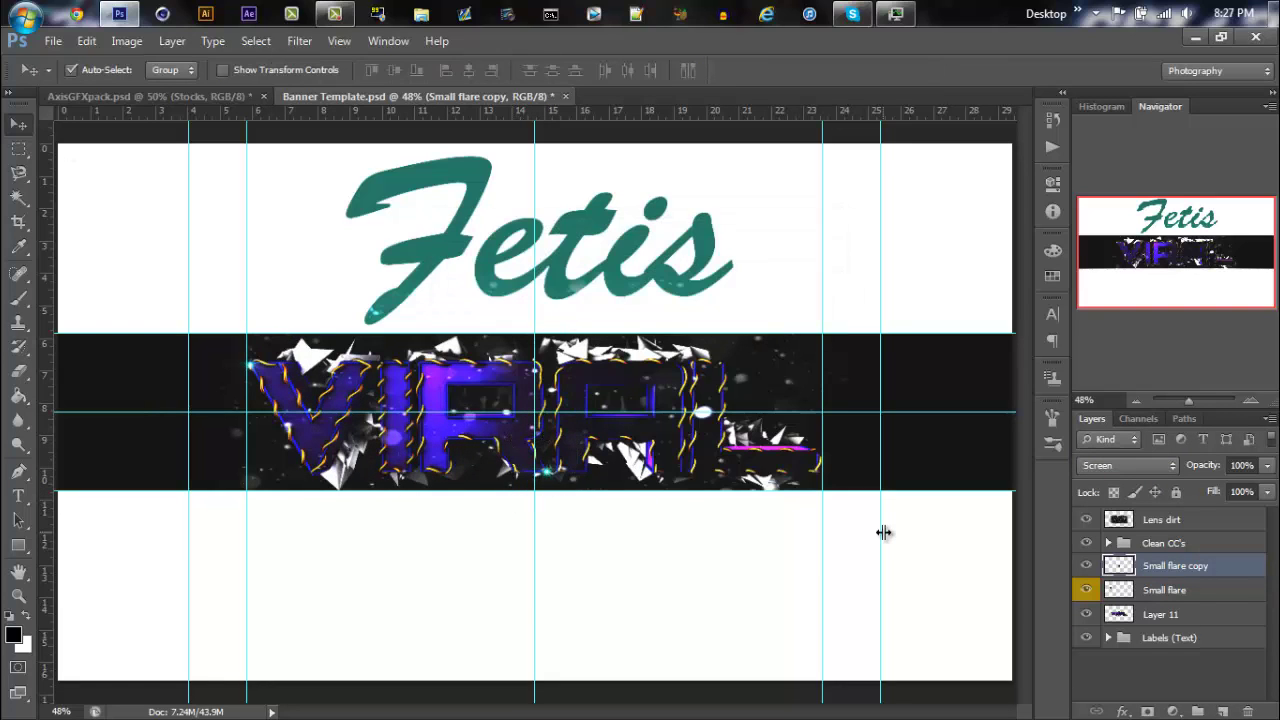
# - Duplicate the Small flare copy layer and move the new copy to the top tip of the L in VIRAL
pyautogui.hotkey('ctrl', 'j')
pyautogui.hotkey('ctrl', 't')
pyautogui.moveTo(555, 477); pyautogui.dragTo(742, 368)
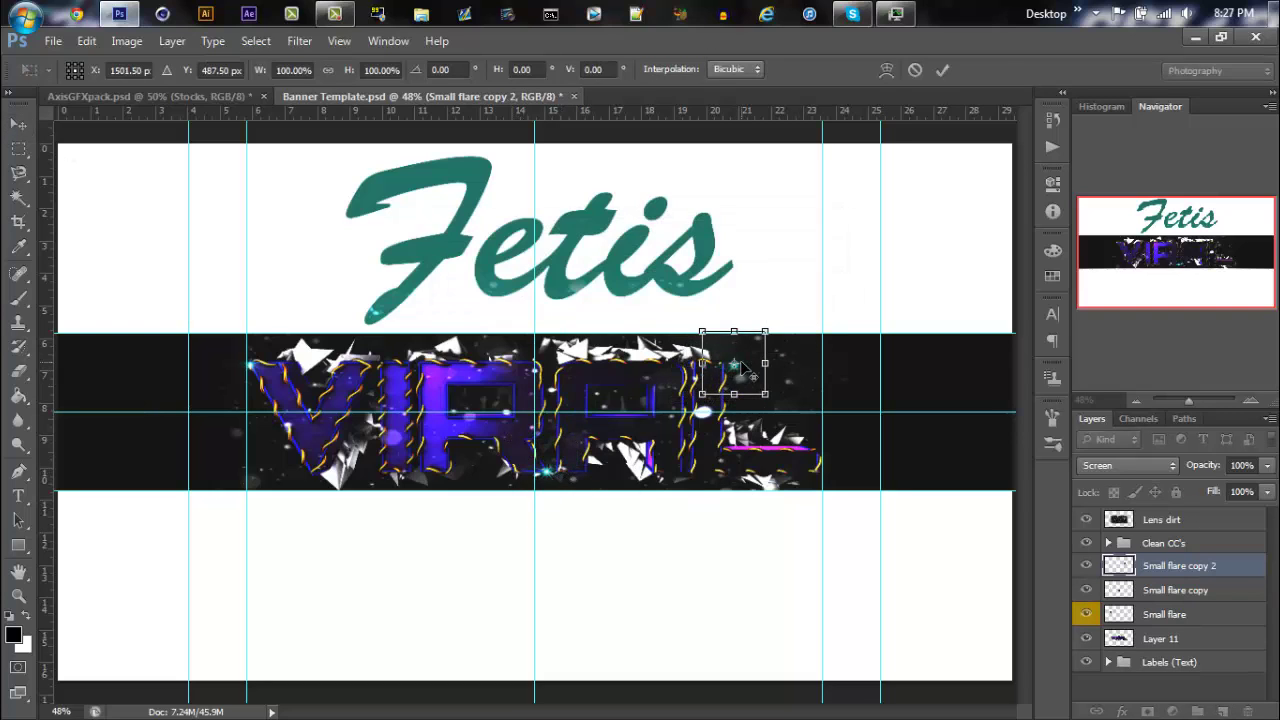
pyautogui.hotkey('ctrl', 'z')
pyautogui.moveTo(562, 486); pyautogui.dragTo(735, 377)
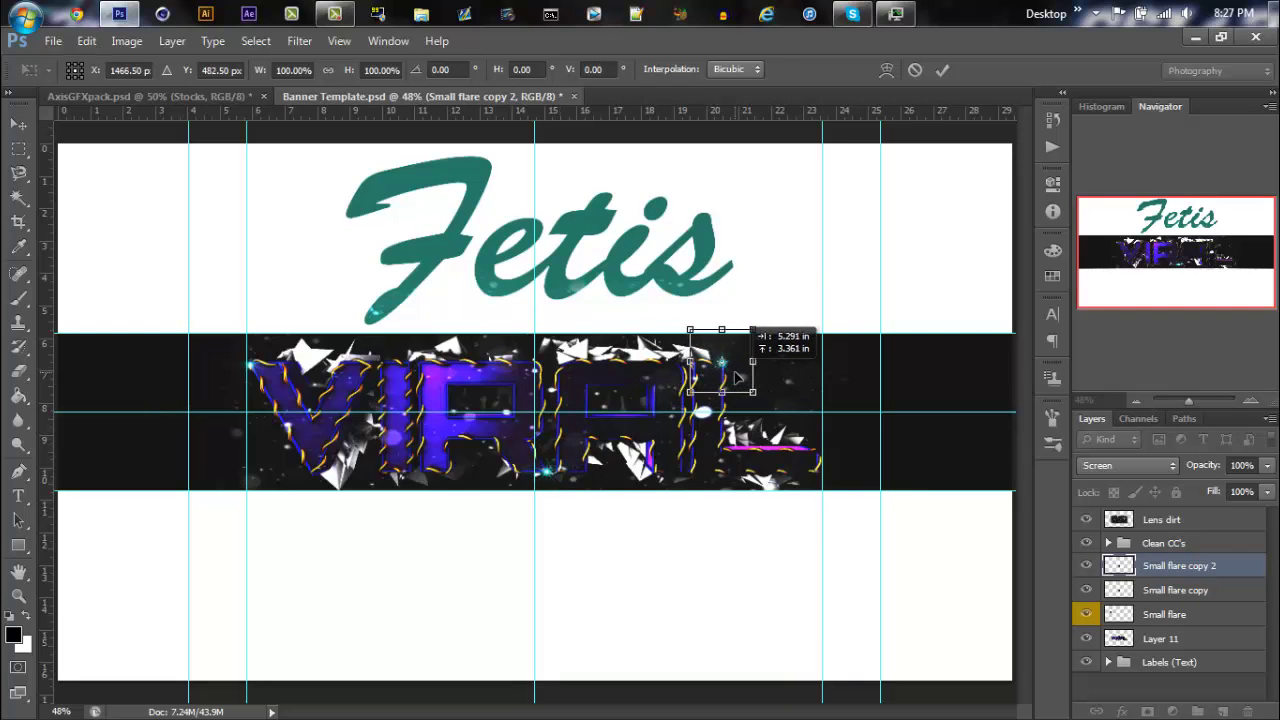
pyautogui.press('v')
pyautogui.press('Return')
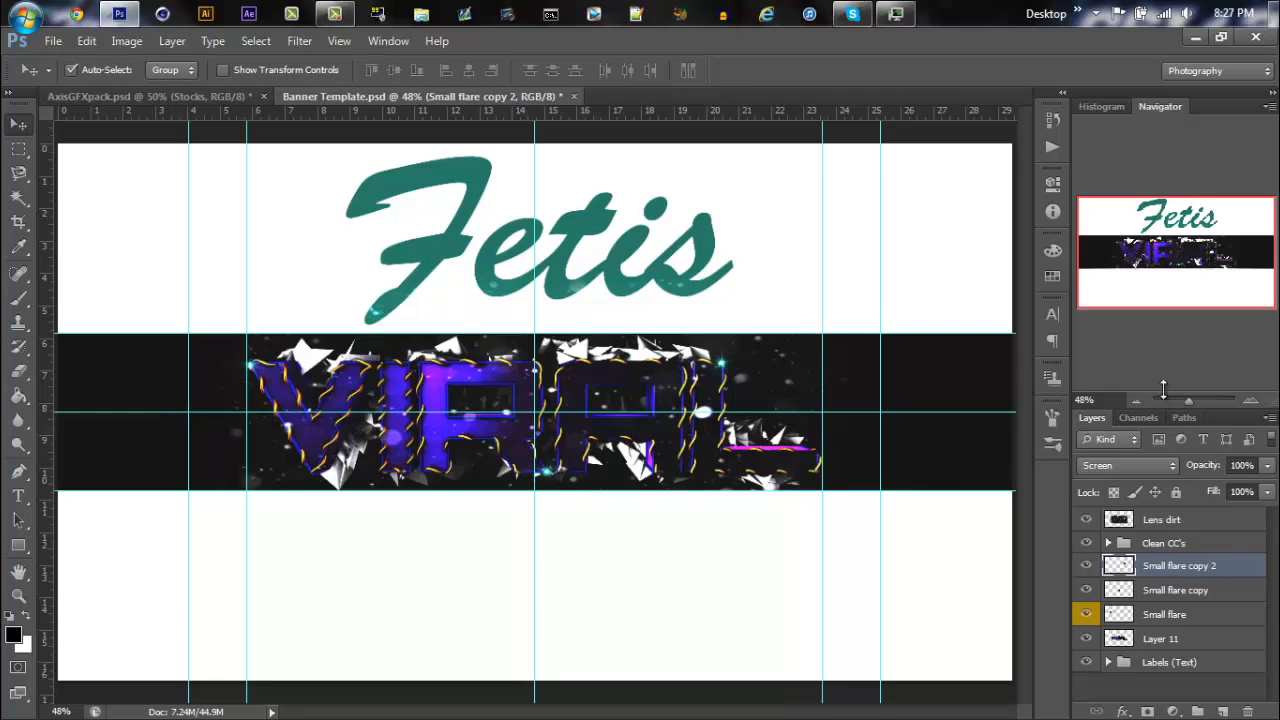
# - Enlarge the layer list area and open texture 18 from the Logo Textures folder inside all textures
pyautogui.moveTo(1163, 390); pyautogui.dragTo(1163, 270)
pyautogui.click(53, 41)
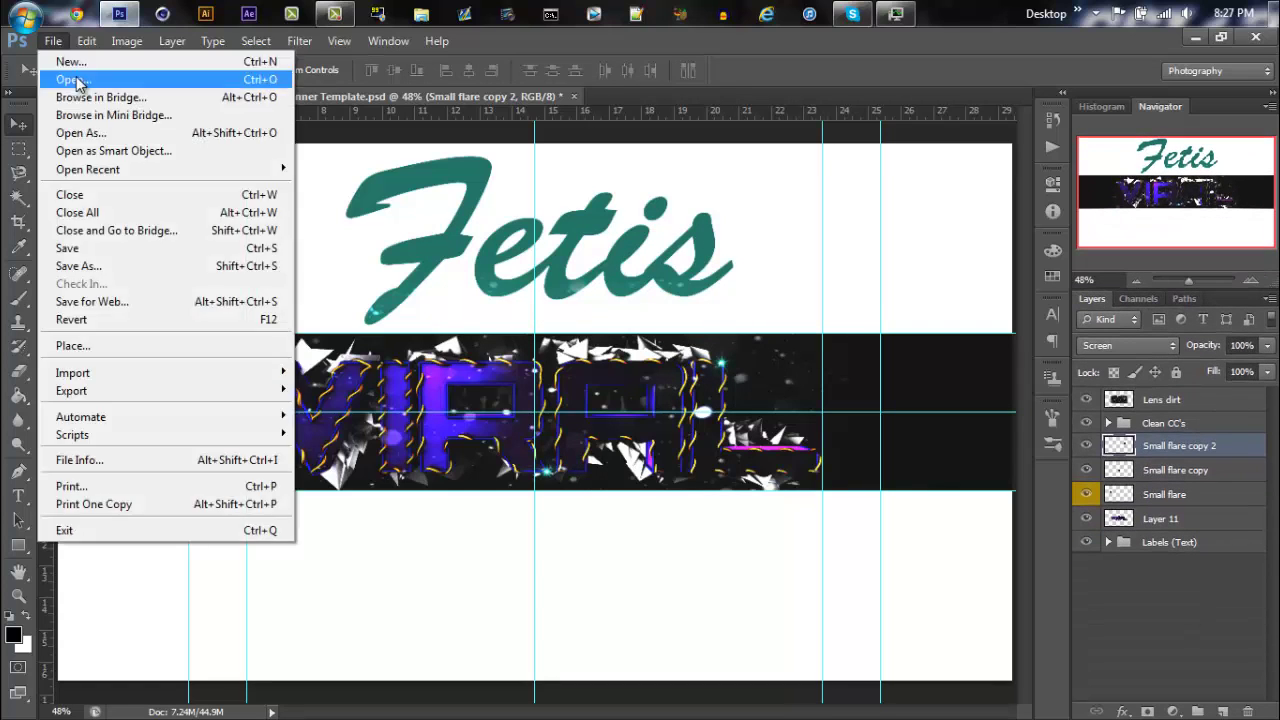
pyautogui.click(75, 80)
pyautogui.doubleClick(197, 218)
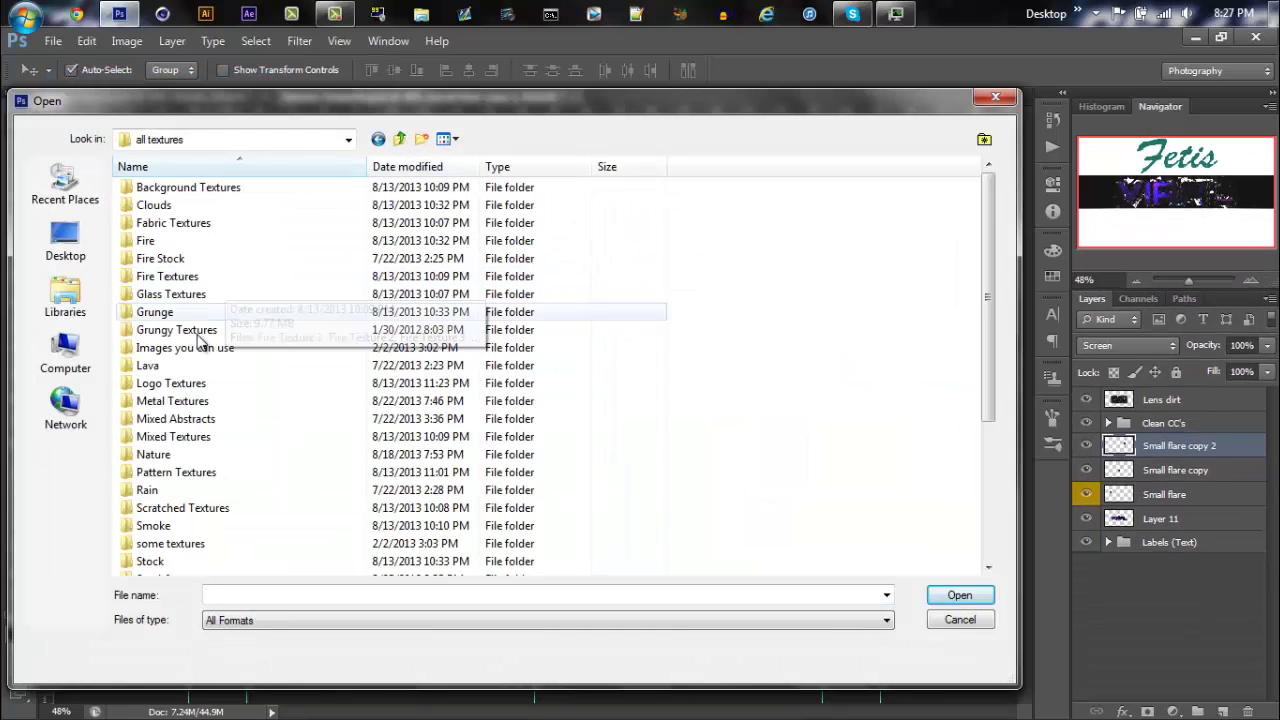
pyautogui.doubleClick(288, 338)
pyautogui.moveTo(988, 318); pyautogui.dragTo(989, 342)
pyautogui.moveTo(1019, 357); pyautogui.dragTo(1151, 343)
pyautogui.click(1060, 525)
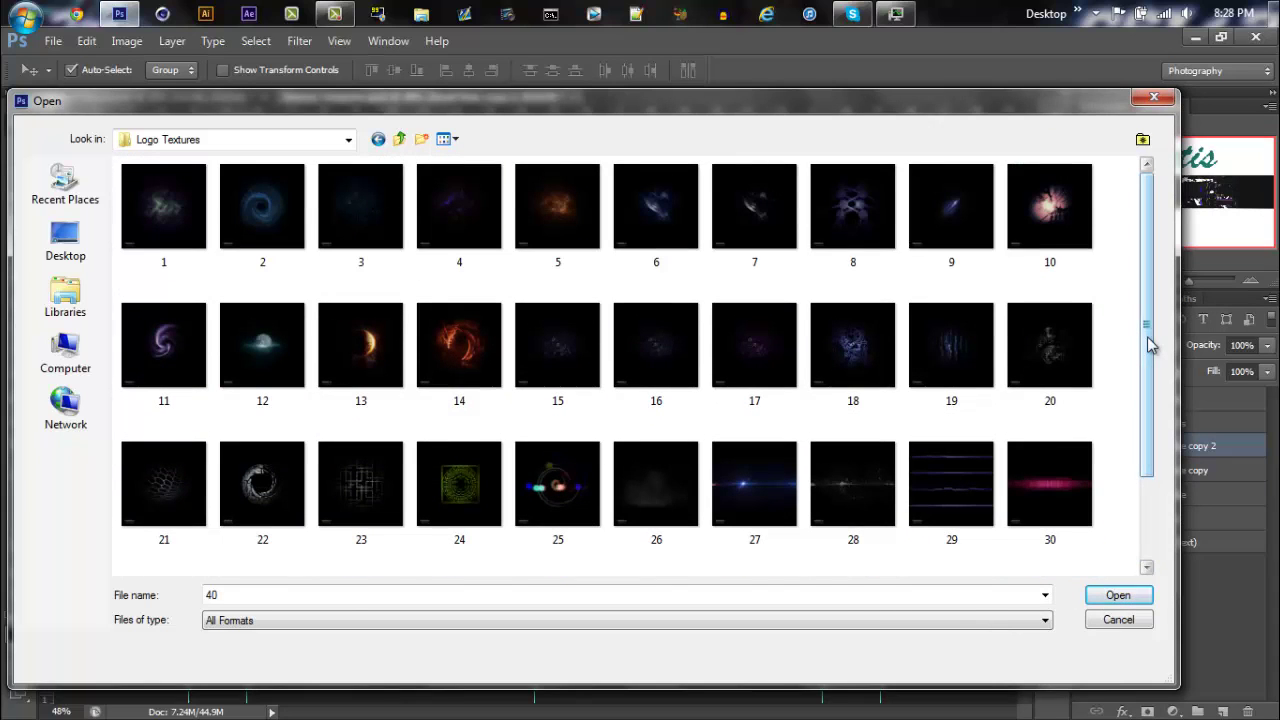
pyautogui.doubleClick(880, 365)
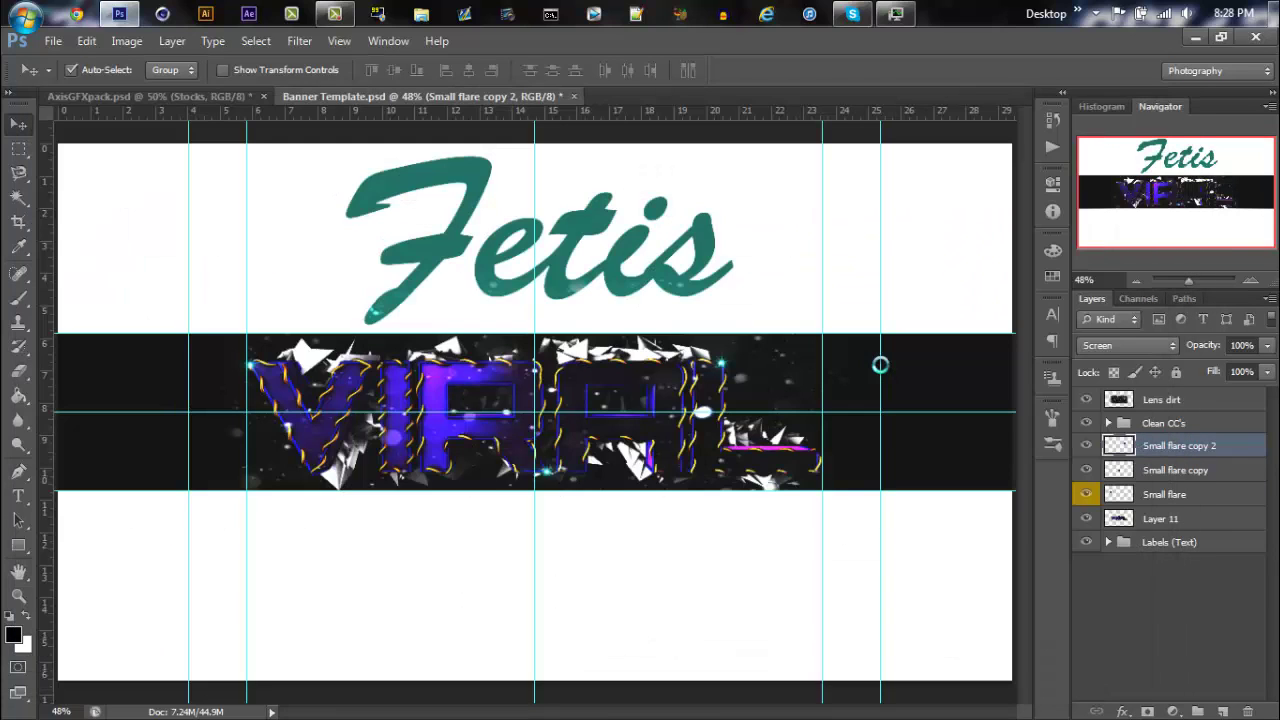
# - Cut a square area of about 7.5 inches around the blue texture in 18.png, leaving out the corner watermark
pyautogui.press('m')
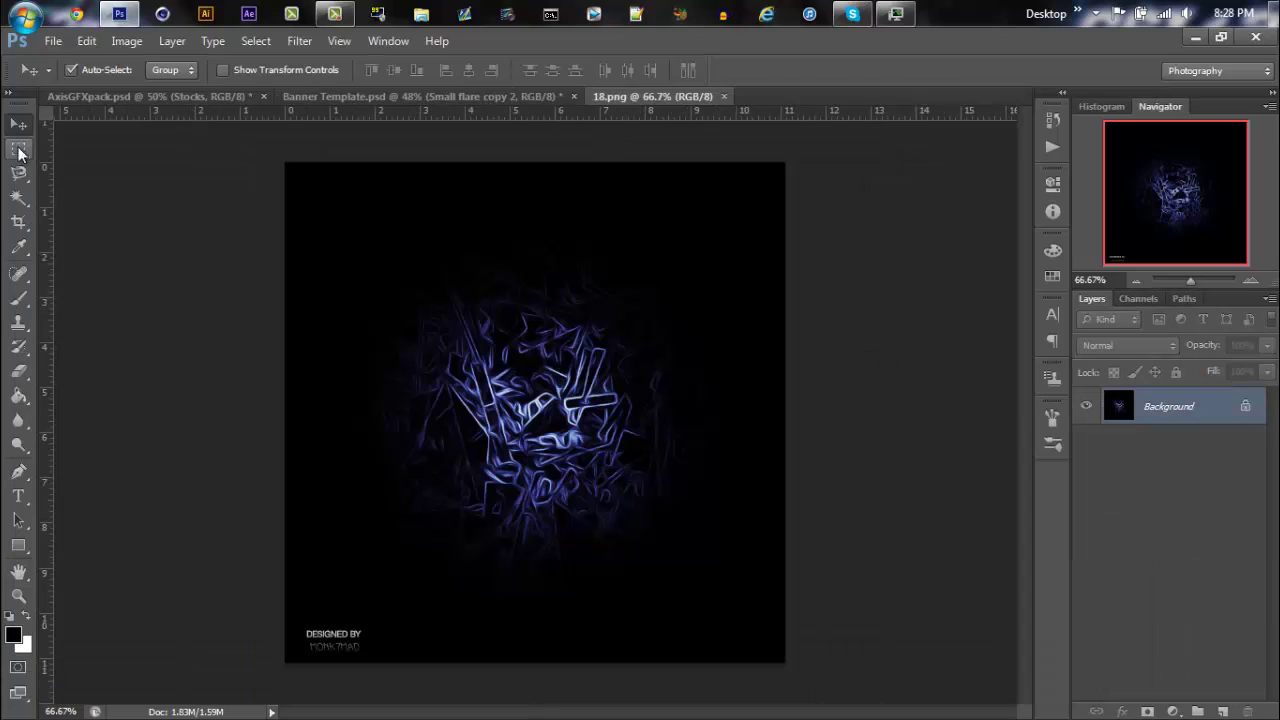
pyautogui.moveTo(340, 220); pyautogui.dragTo(706, 590)
pyautogui.click(368, 250)
pyautogui.hotkey('ctrl', 'BackSpace')
pyautogui.hotkey('ctrl', 'd')
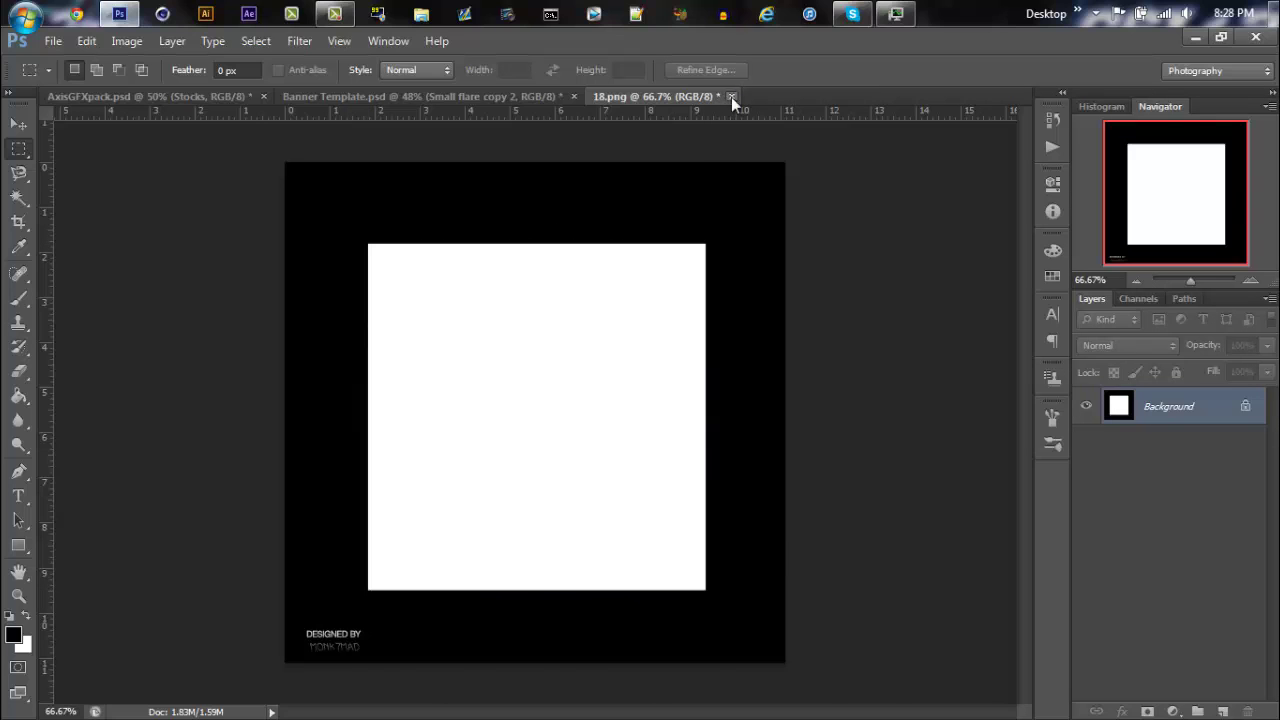
# - Close 18.png without saving, paste the texture into the banner, set it to Screen and move its layer below Layer 11
pyautogui.click(731, 97)
pyautogui.press('n')
pyautogui.press('v')
pyautogui.hotkey('ctrl', 'v')
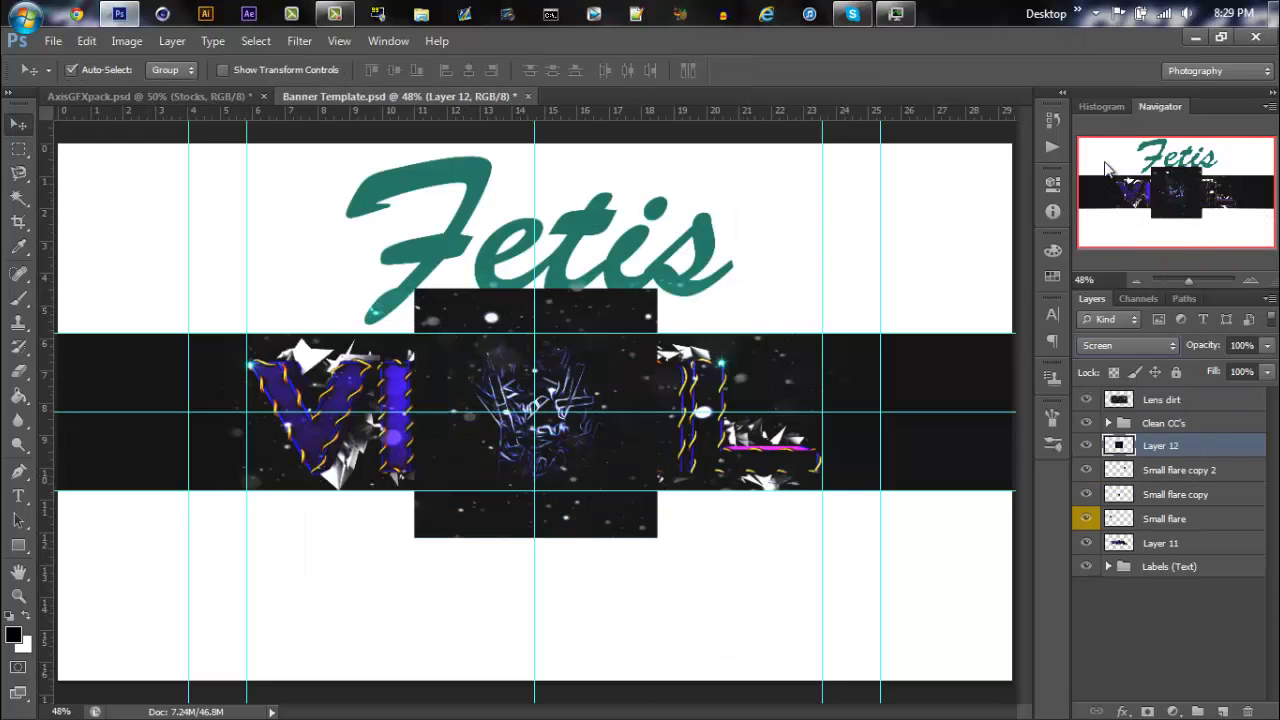
pyautogui.moveTo(1125, 452); pyautogui.dragTo(1156, 558)
pyautogui.hotkey('ctrl', 't')
pyautogui.moveTo(658, 430); pyautogui.dragTo(928, 432)
pyautogui.moveTo(414, 412); pyautogui.dragTo(72, 390)
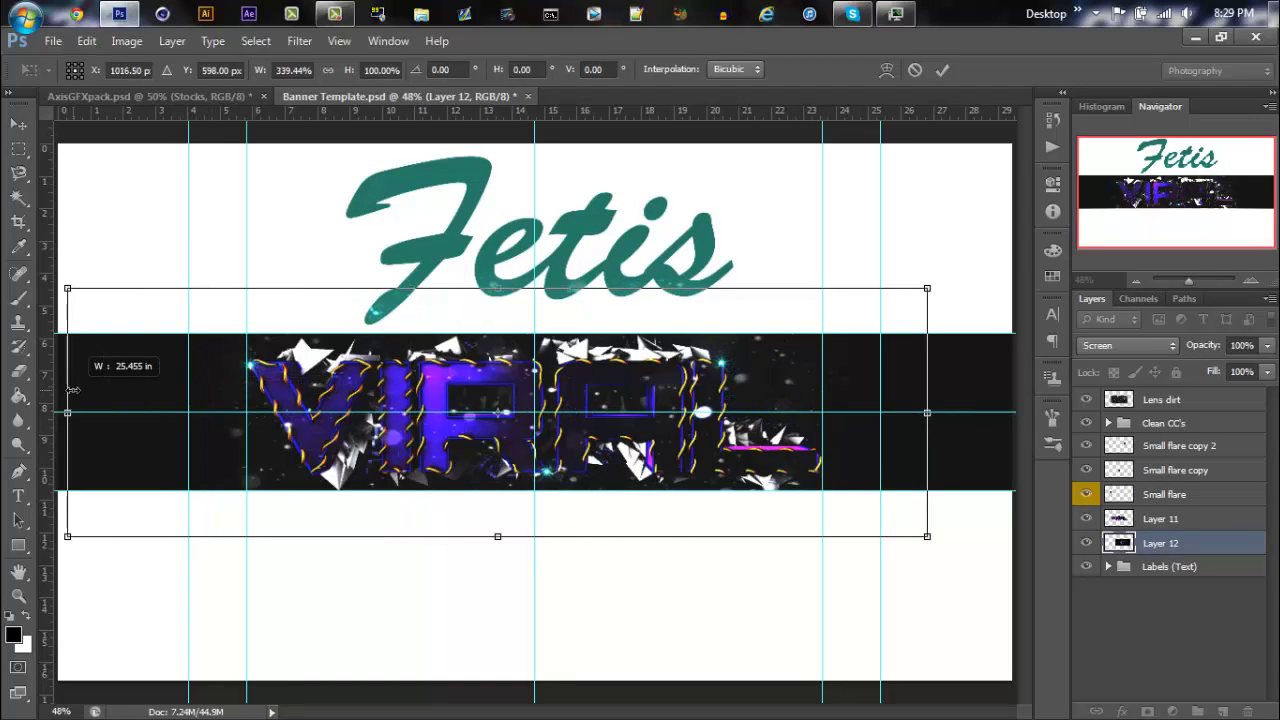
pyautogui.hotkey('ctrl', 'z')
pyautogui.press('v')
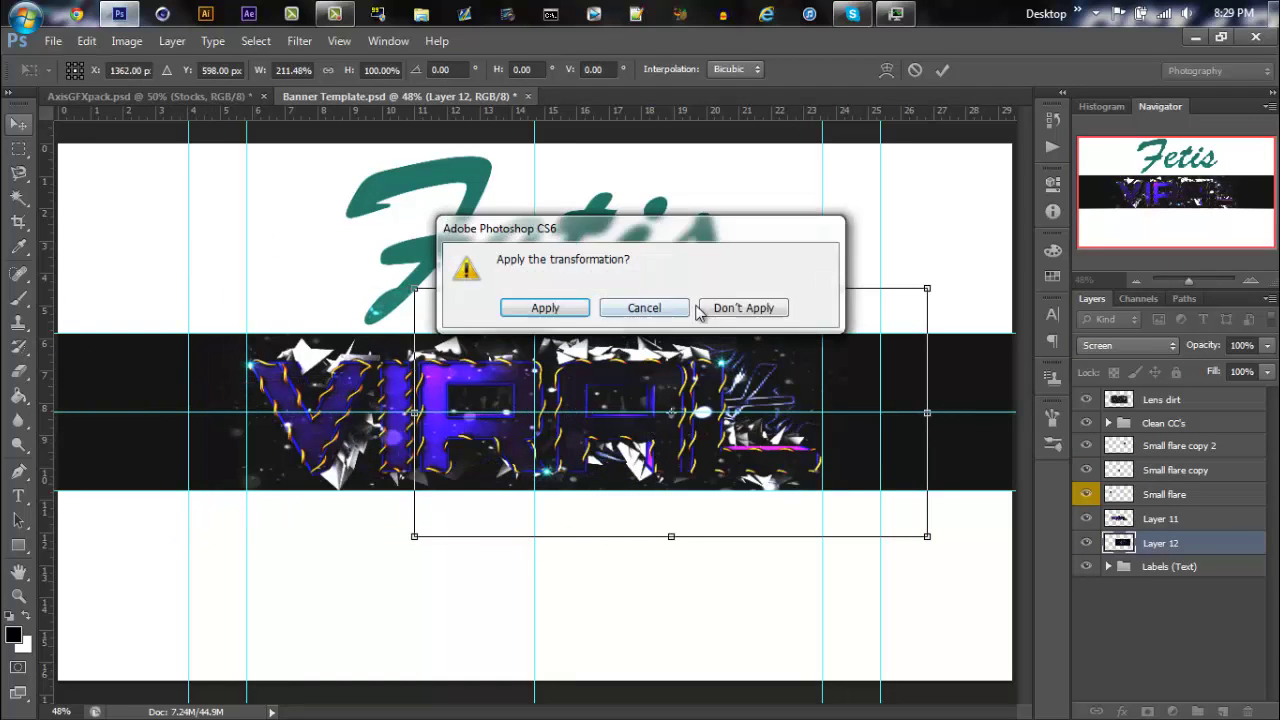
pyautogui.click(742, 306)
# - Bring Layer 12 to the top of the layer stack, rotate it about -90° and stretch it horizontally across the VIRAL text
pyautogui.moveTo(1160, 543); pyautogui.dragTo(1160, 392)
pyautogui.hotkey('ctrl', 't')
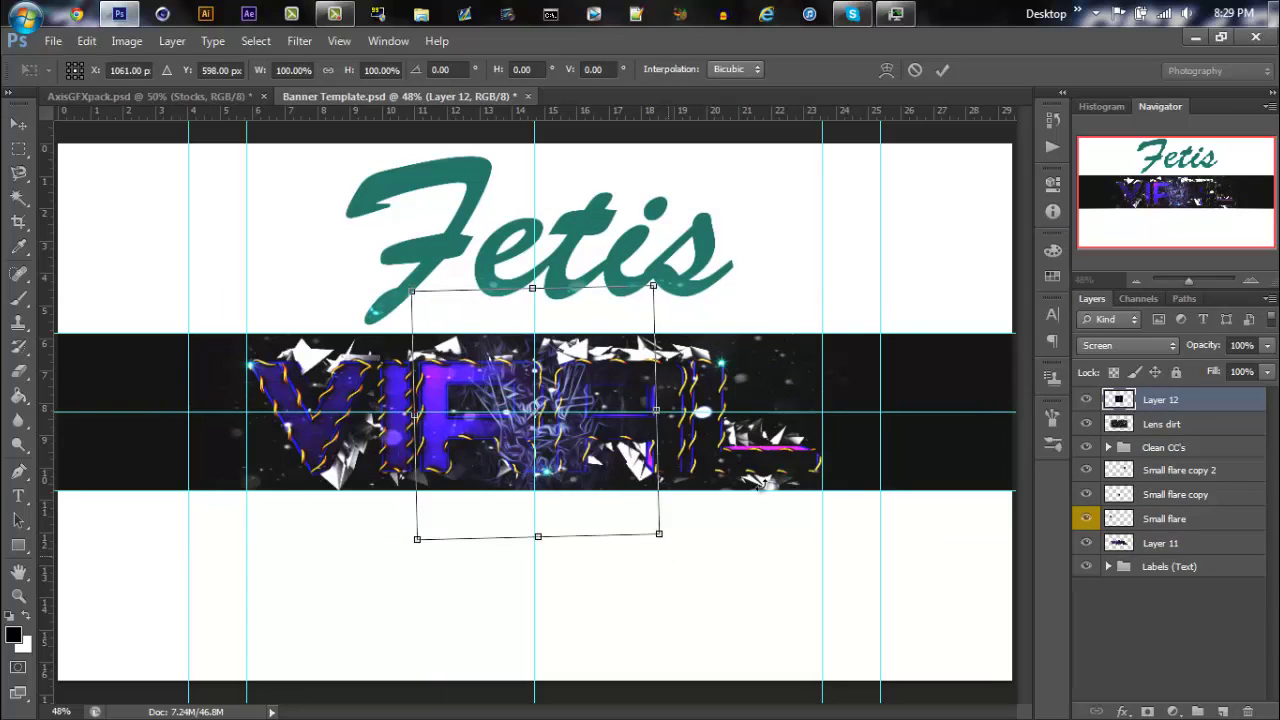
pyautogui.moveTo(725, 255)
pyautogui.mouseDown()
pyautogui.moveTo(751, 277)
pyautogui.moveTo(728, 243)
pyautogui.moveTo(716, 250)
pyautogui.mouseUp()
pyautogui.click(18, 124)
pyautogui.click(645, 307)
pyautogui.moveTo(410, 413); pyautogui.dragTo(105, 395)
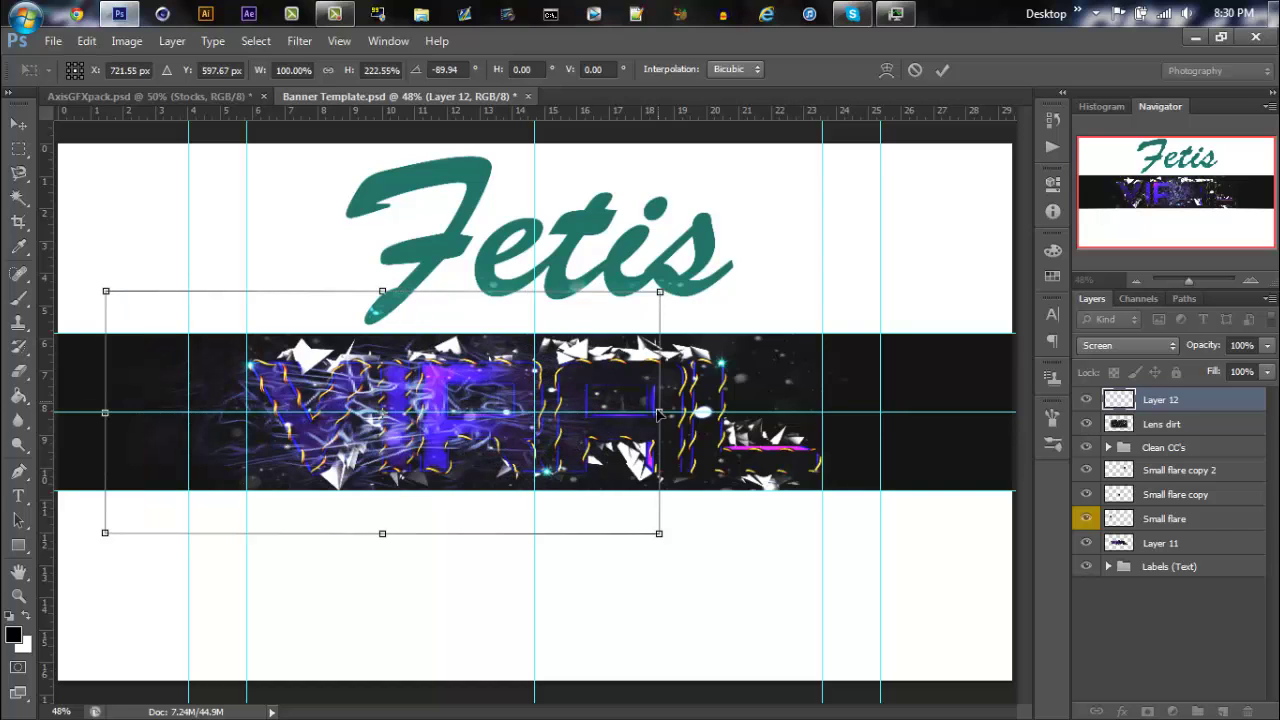
pyautogui.moveTo(659, 412); pyautogui.dragTo(946, 437)
pyautogui.click(18, 124)
pyautogui.click(544, 308)
pyautogui.press('Return')
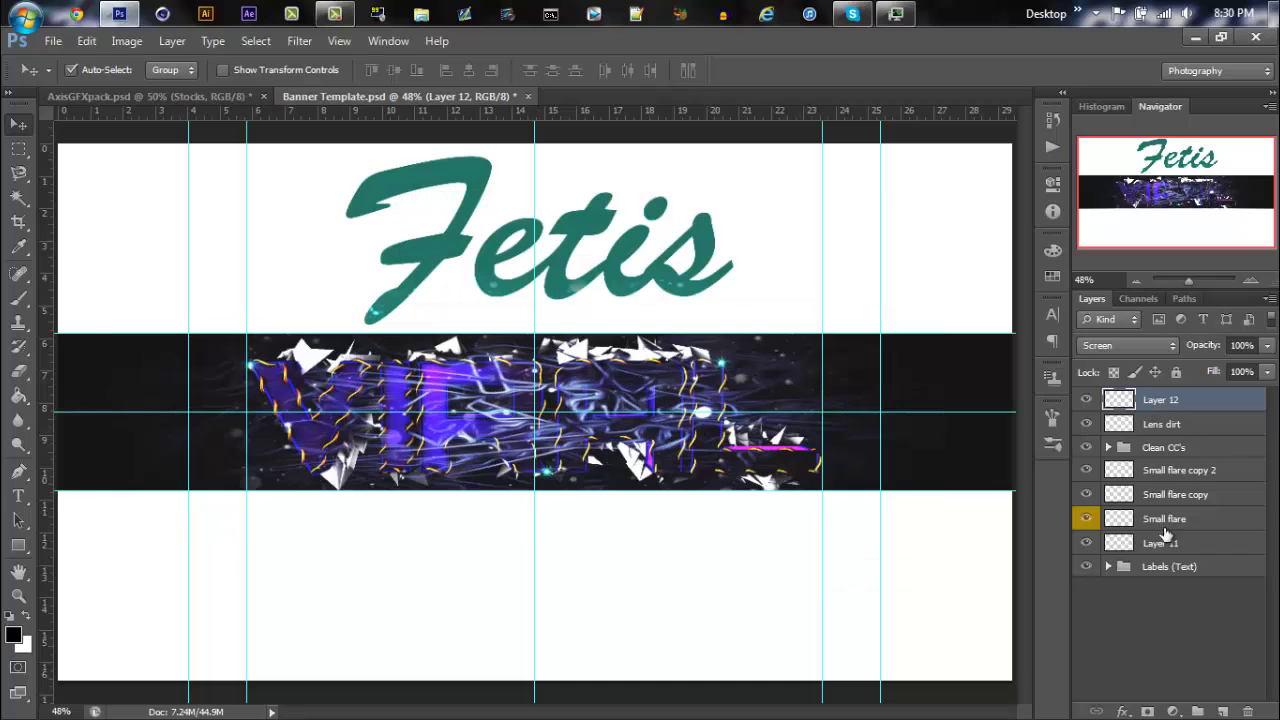
# - Move Layer 12 directly below Layer 11 and set its blend mode to Lighten
pyautogui.moveTo(1163, 553); pyautogui.dragTo(1163, 553)
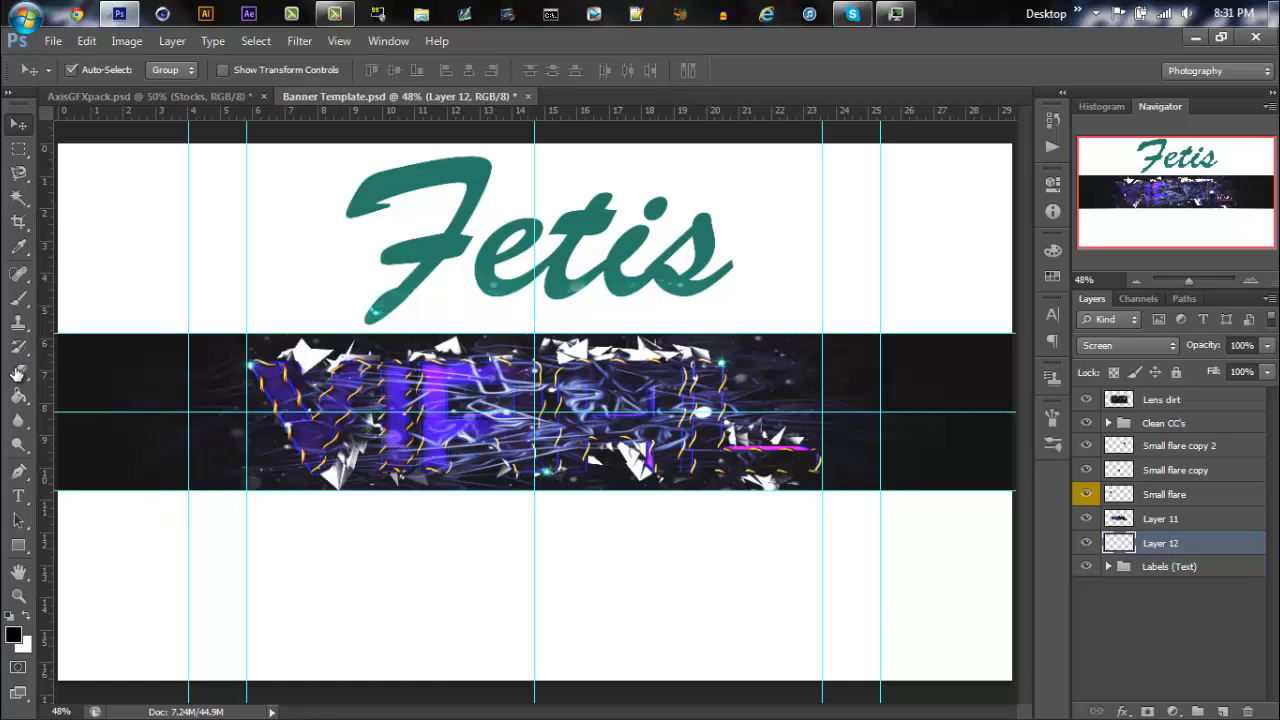
pyautogui.click(1177, 447)
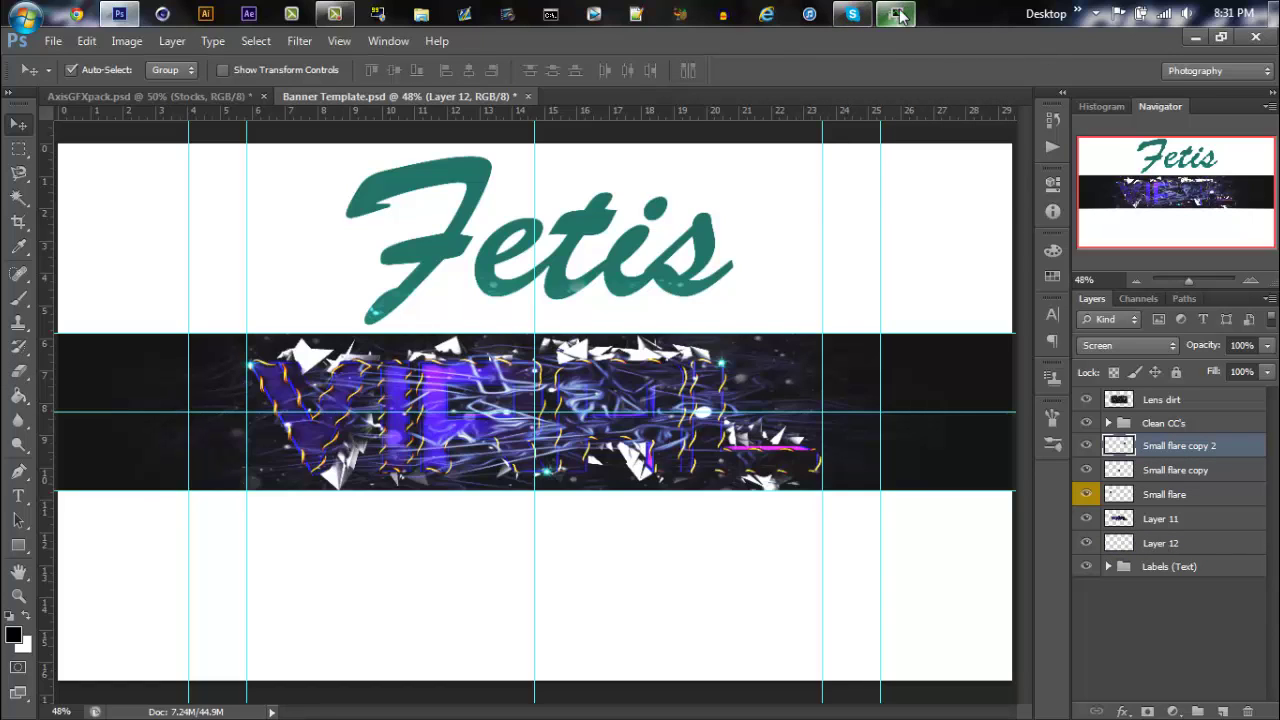
pyautogui.click(897, 14)
pyautogui.click(900, 15)
pyautogui.hotkey('alt', '[')
pyautogui.hotkey('alt', '[')
pyautogui.hotkey('alt', '[')
pyautogui.hotkey('alt', '[')
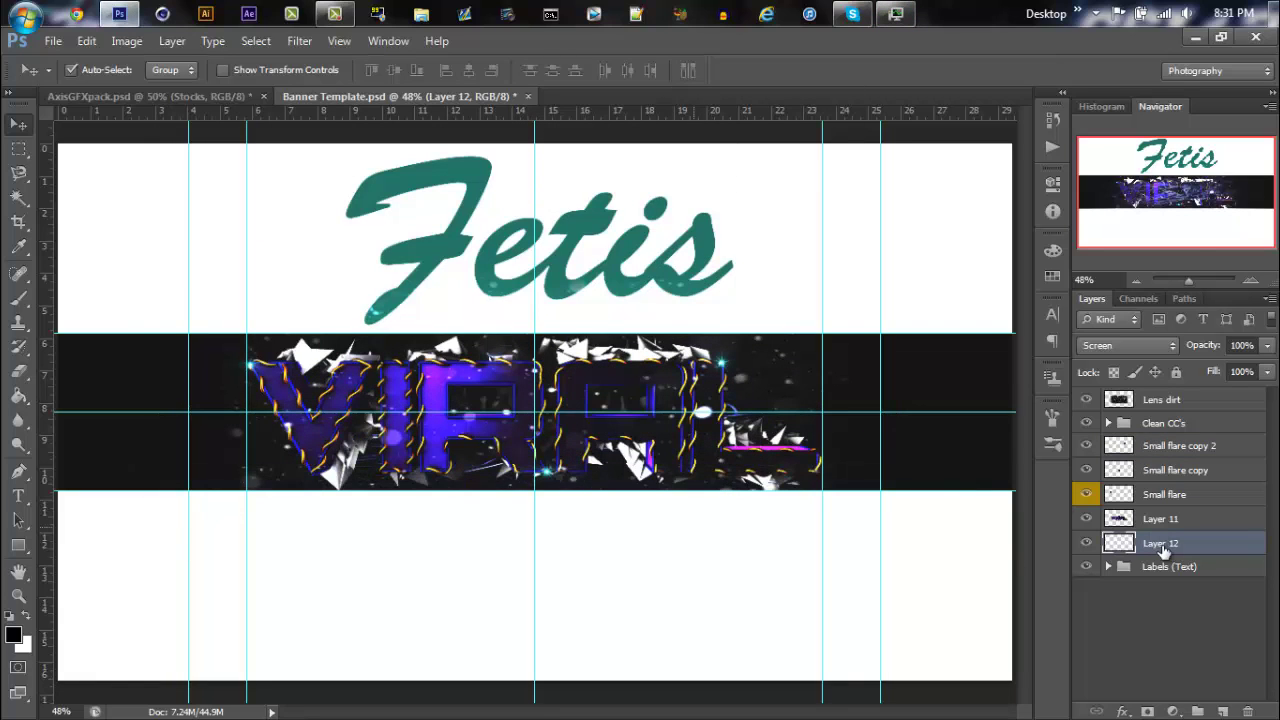
pyautogui.click(1128, 345)
pyautogui.click(1120, 157)
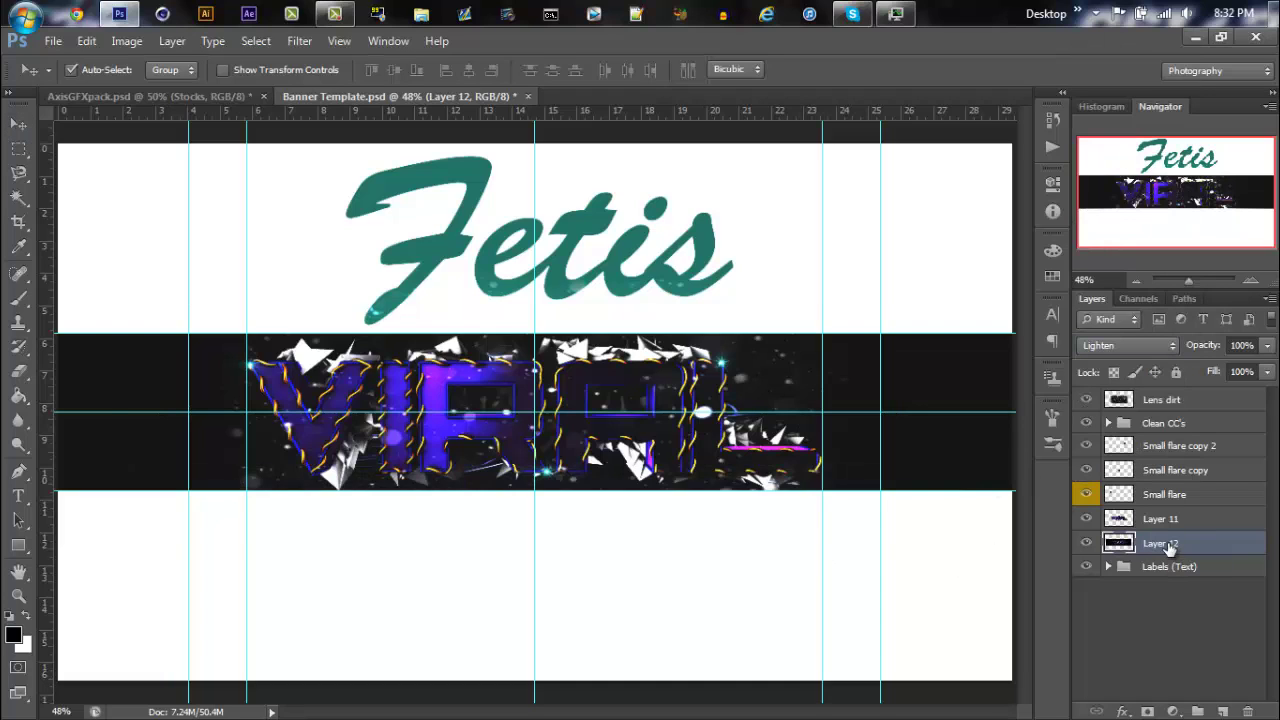
# - Scale Layer 12 beyond both ends of the banner, to about 137% width and 118% height
pyautogui.hotkey('ctrl', 't')
pyautogui.hotkey('ctrl', '-')
pyautogui.moveTo(189, 408); pyautogui.dragTo(95, 410)
pyautogui.moveTo(971, 412); pyautogui.dragTo(938, 413)
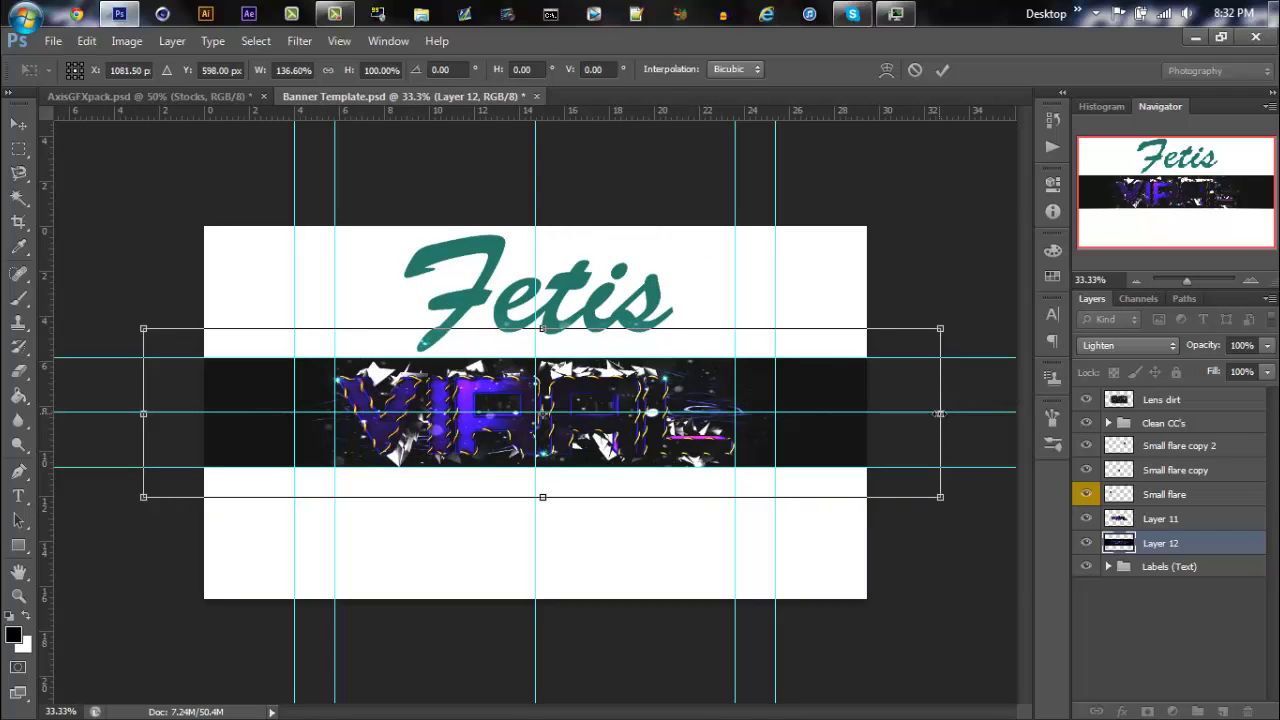
pyautogui.moveTo(543, 324); pyautogui.dragTo(543, 314)
pyautogui.moveTo(543, 497); pyautogui.dragTo(543, 514)
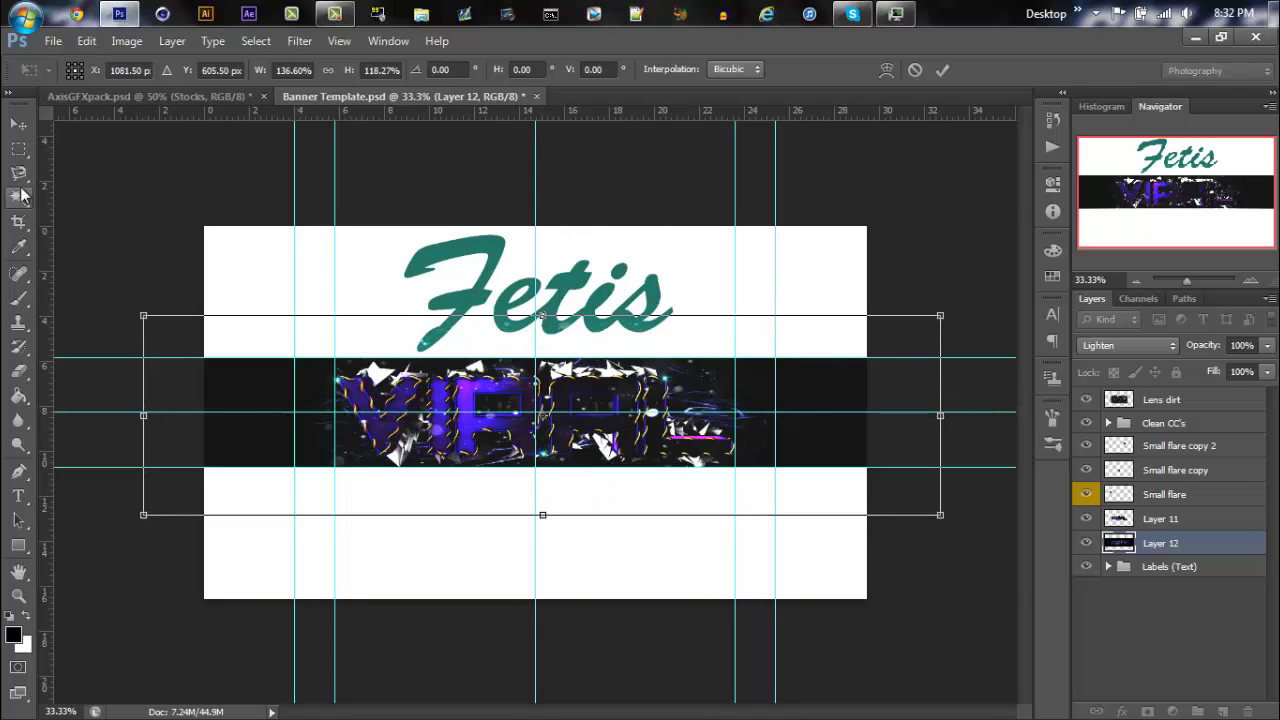
pyautogui.click(19, 125)
pyautogui.press('Return')
pyautogui.hotkey('ctrl', '+')
pyautogui.click(803, 395)
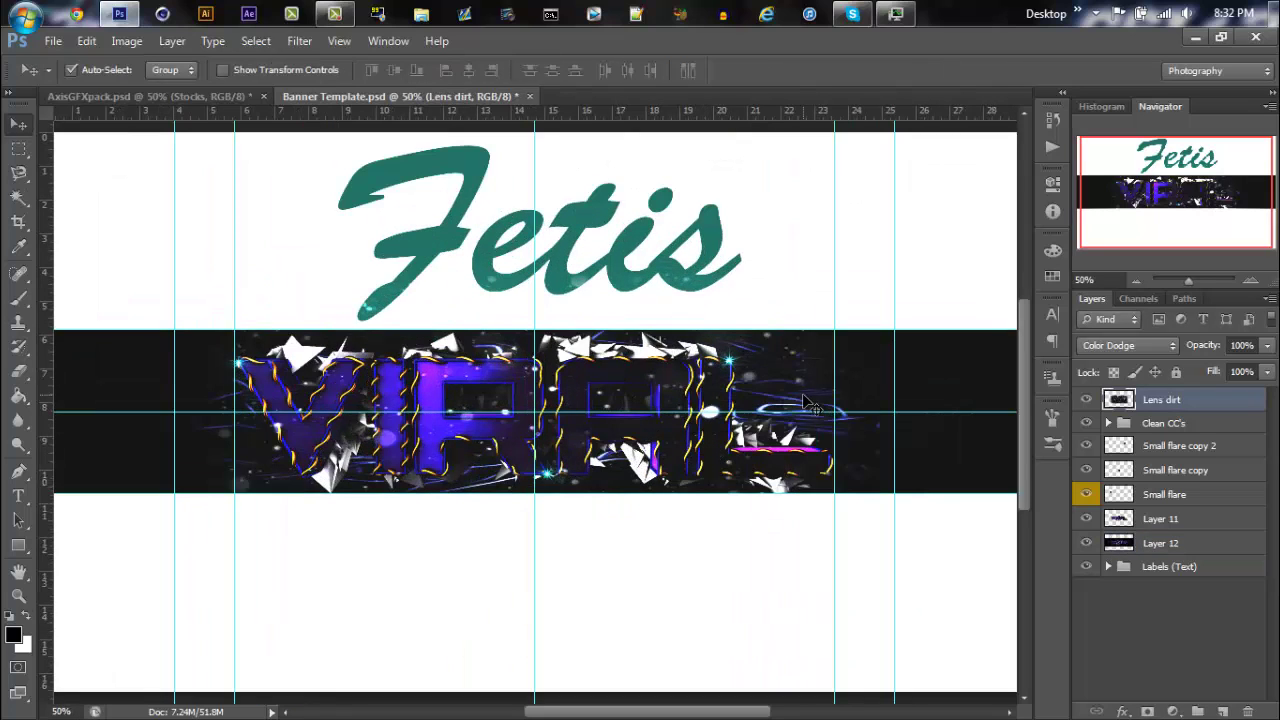
# - Shift Layer 12 slightly left and down so it centres on the middle vertical guide, at X 1060.5 px and Y 621.5 px
pyautogui.click(1154, 548)
pyautogui.hotkey('ctrl', 't')
pyautogui.moveTo(711, 418); pyautogui.dragTo(702, 425)
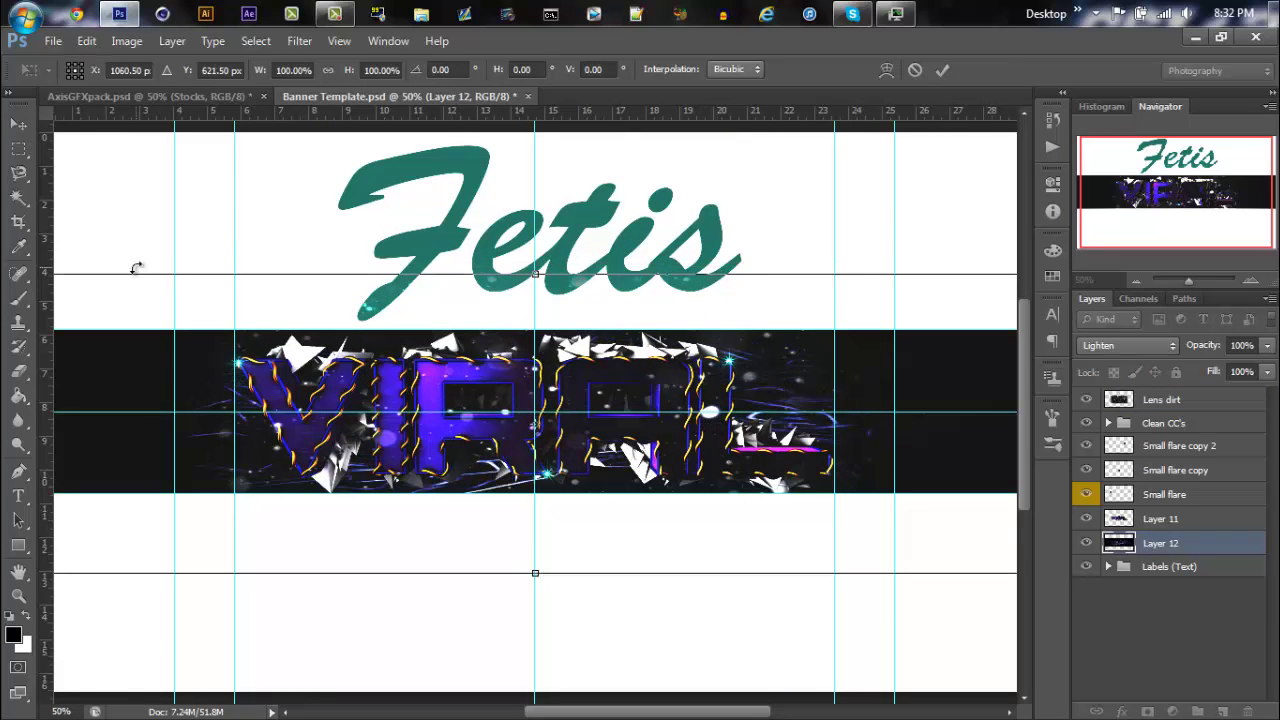
pyautogui.press('Return')
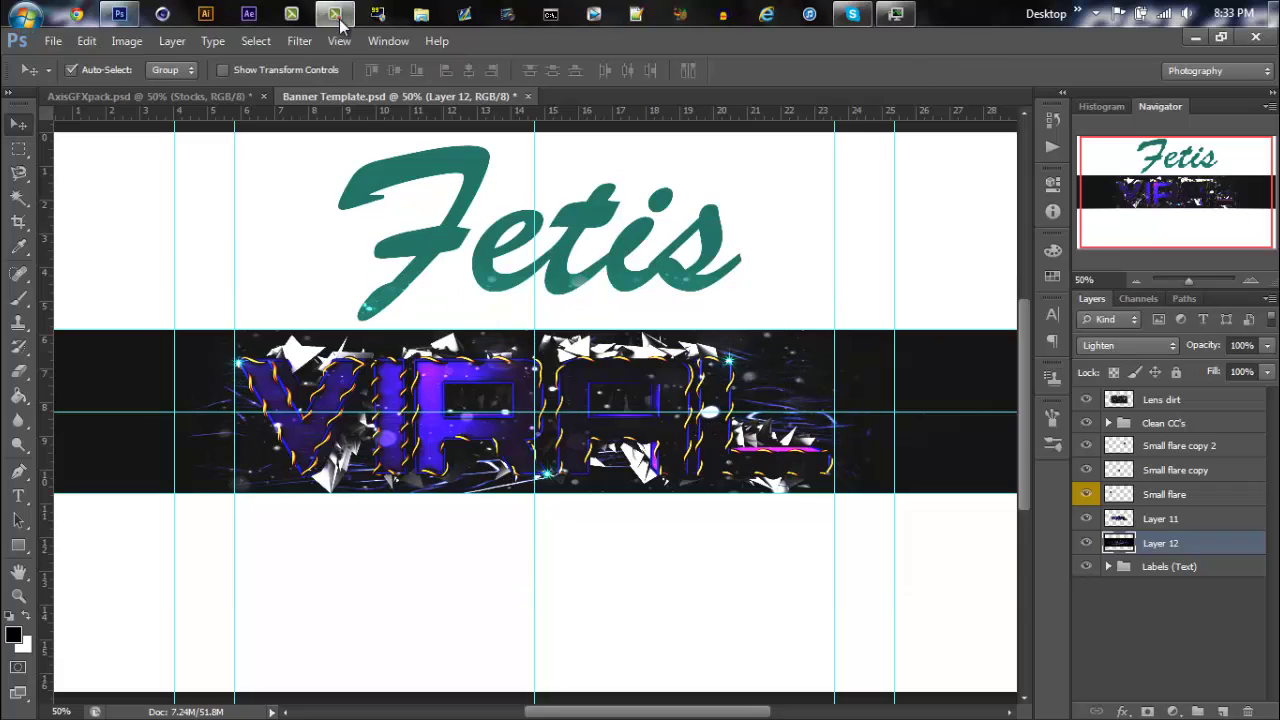